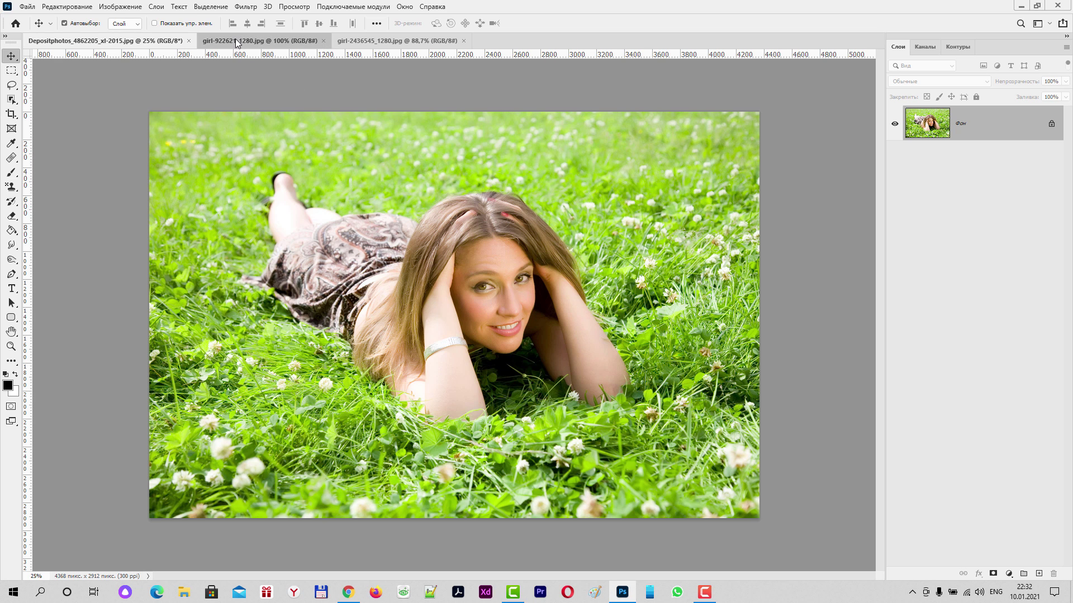
# - Look through the lace, flower and grass photos, ending on the woman-in-grass photo
pyautogui.click(291, 38)
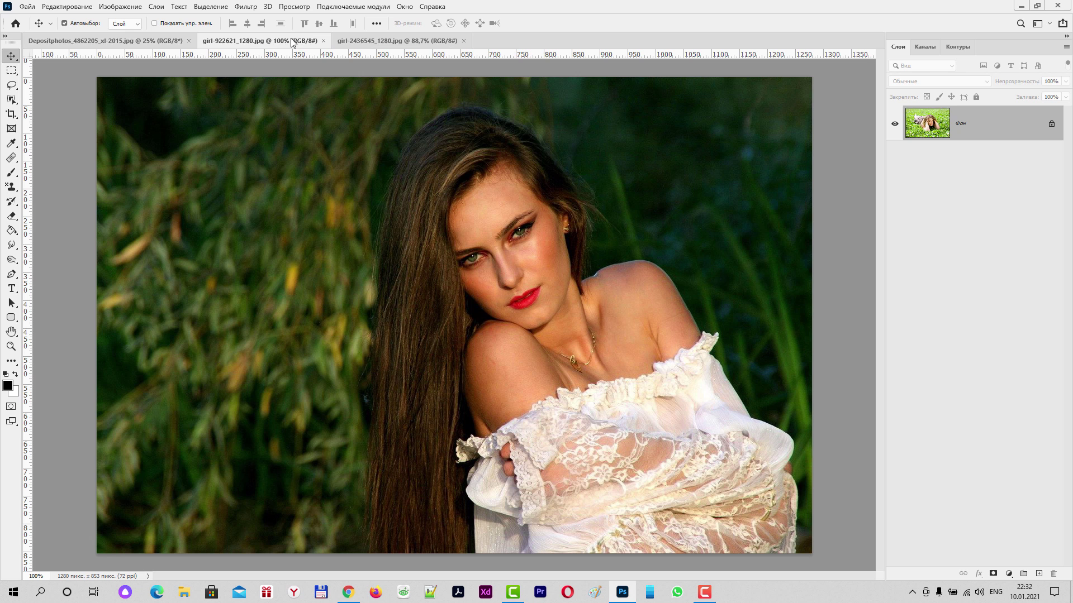
pyautogui.click(369, 42)
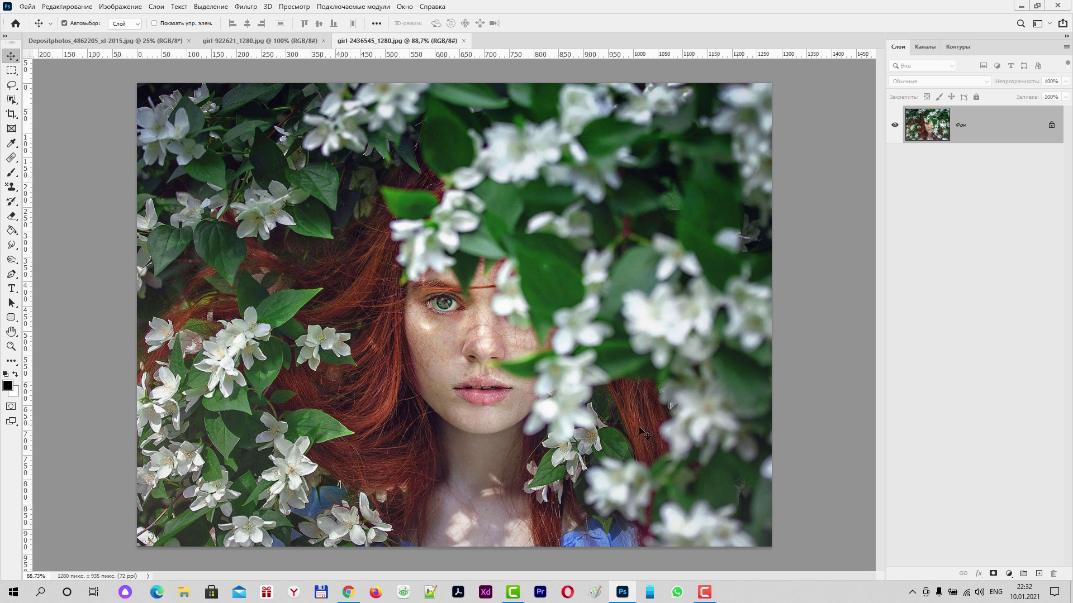
pyautogui.click(263, 42)
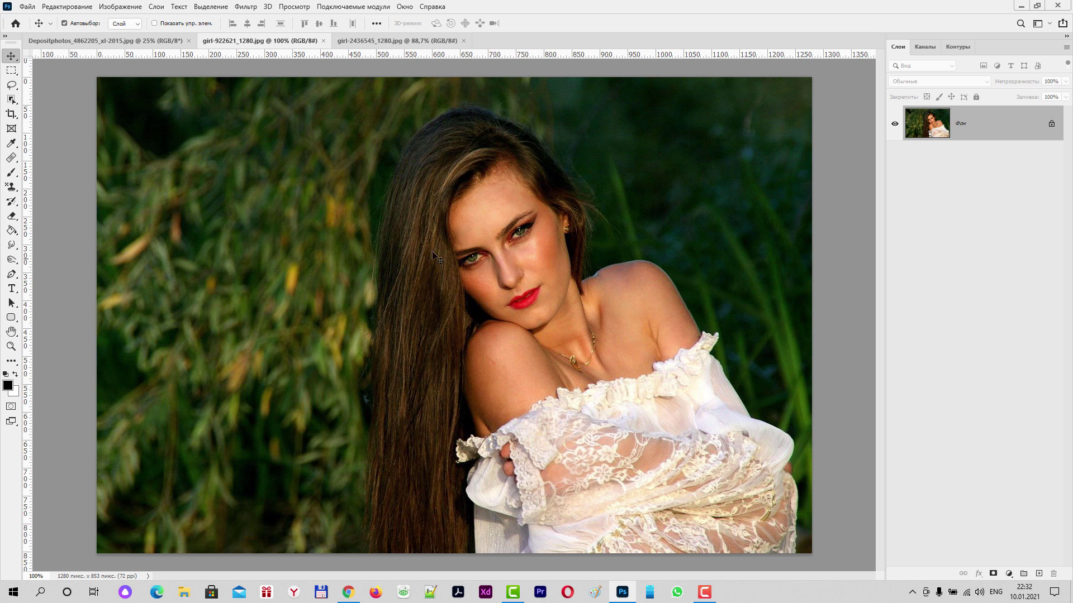
pyautogui.click(109, 41)
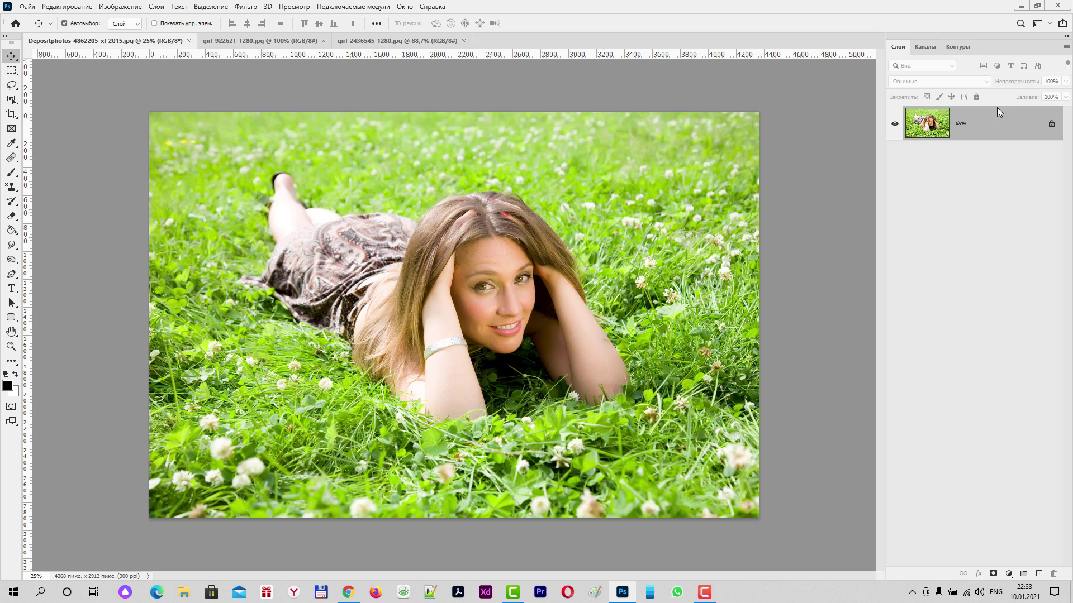
# - Duplicate the grass photo's background layer as 'Фон копия' above the original
pyautogui.doubleClick(981, 121)
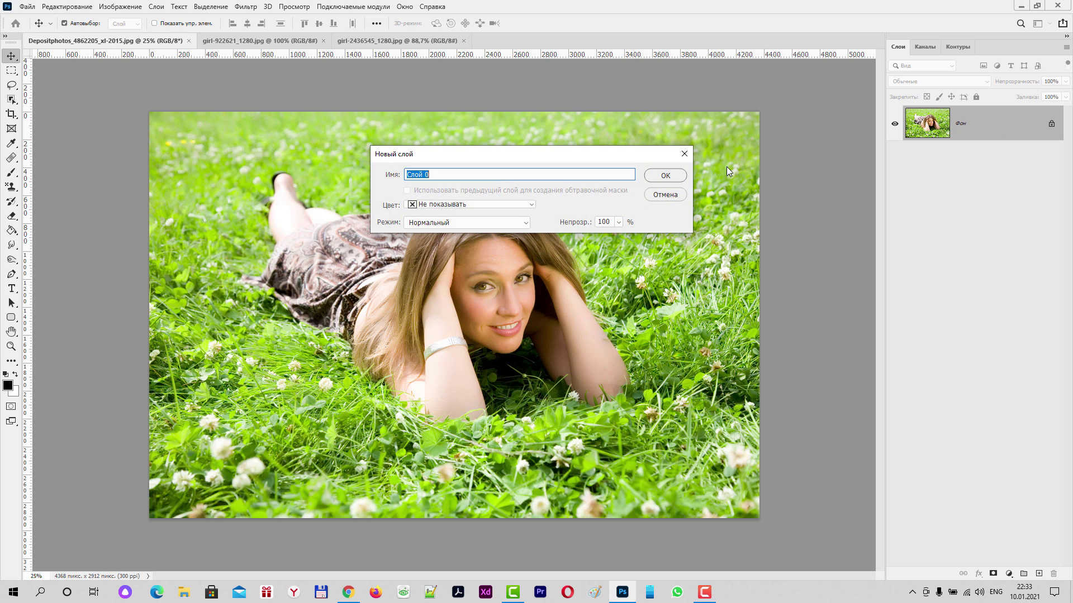
pyautogui.click(670, 196)
pyautogui.moveTo(1030, 133); pyautogui.dragTo(1038, 574)
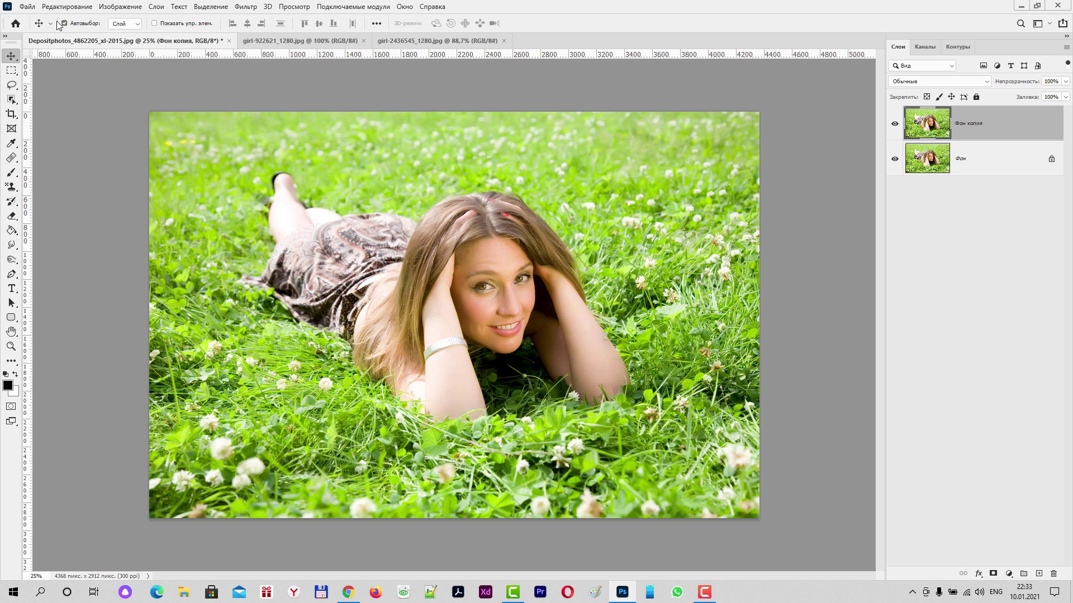
pyautogui.click(120, 8)
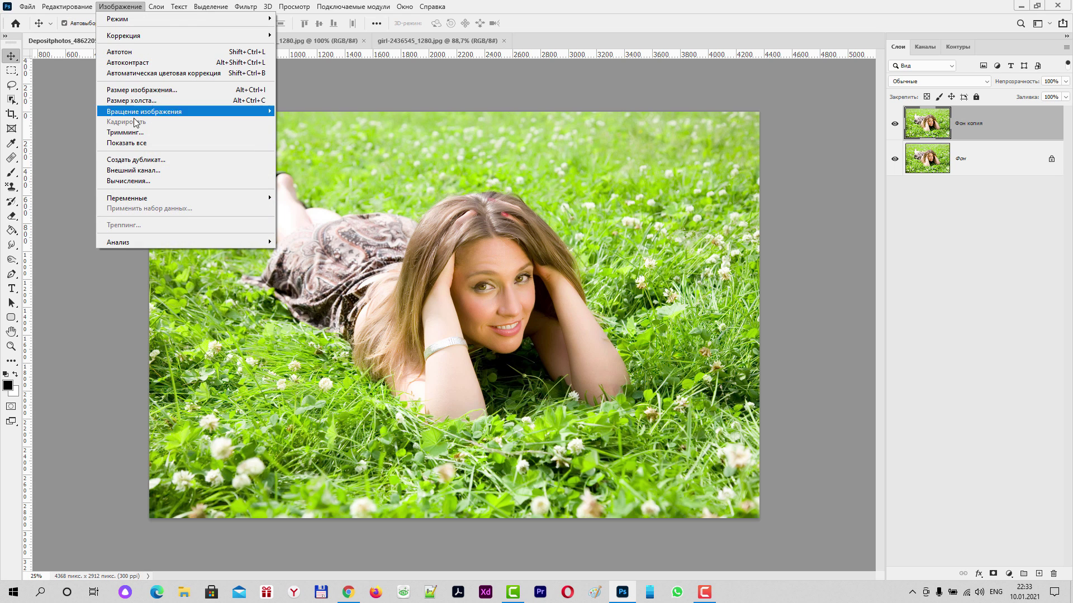
# - Apply Image onto 'Фон копия' with the Красный channel in Светлее mode, after briefly trying Умножение
pyautogui.click(158, 177)
pyautogui.moveTo(726, 20); pyautogui.dragTo(715, 25)
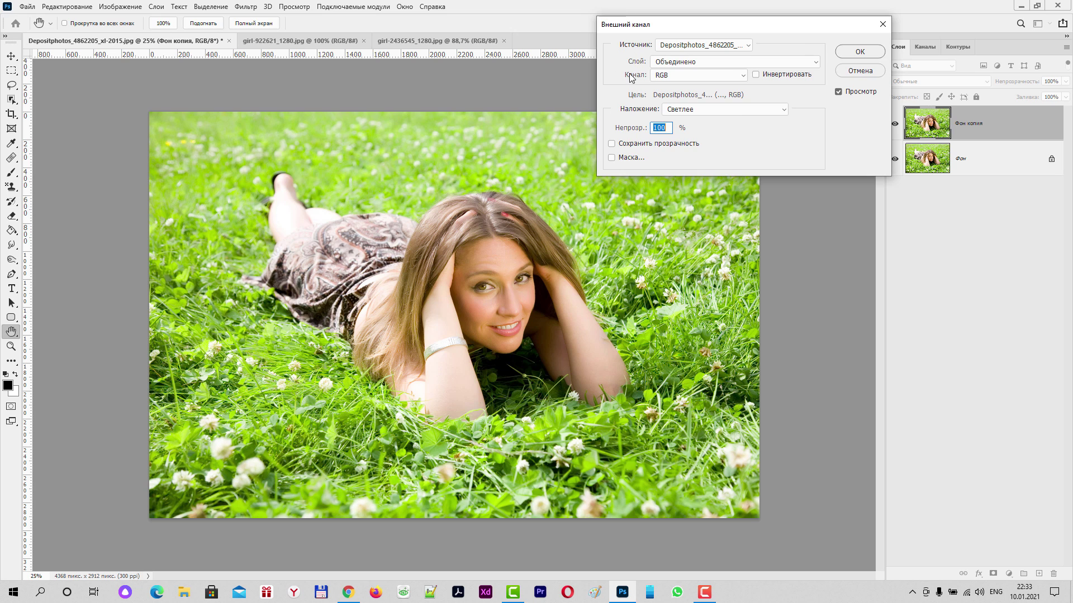
pyautogui.click(743, 75)
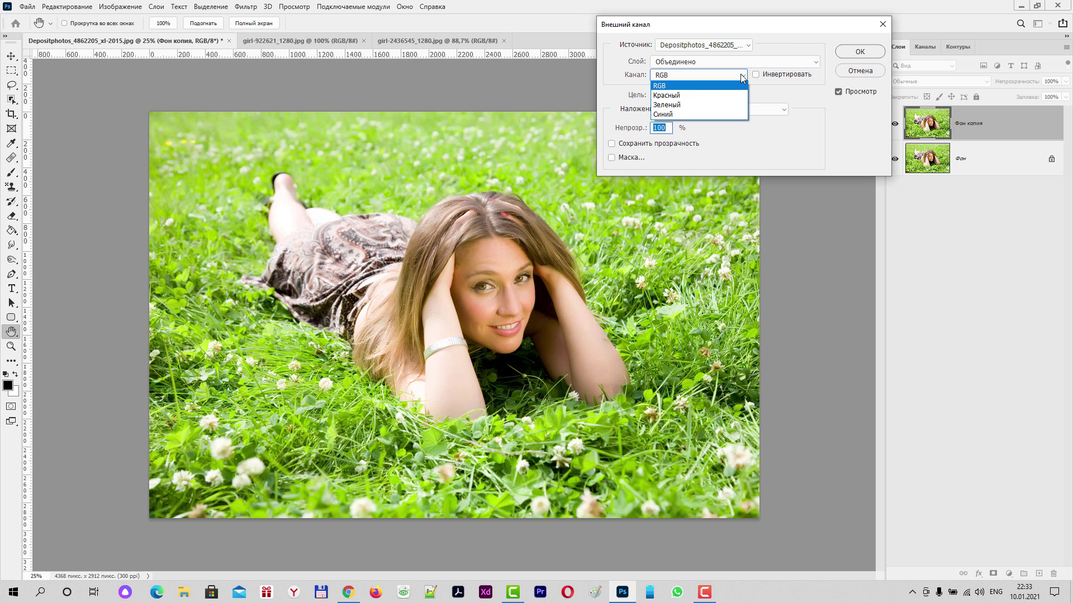
pyautogui.click(680, 96)
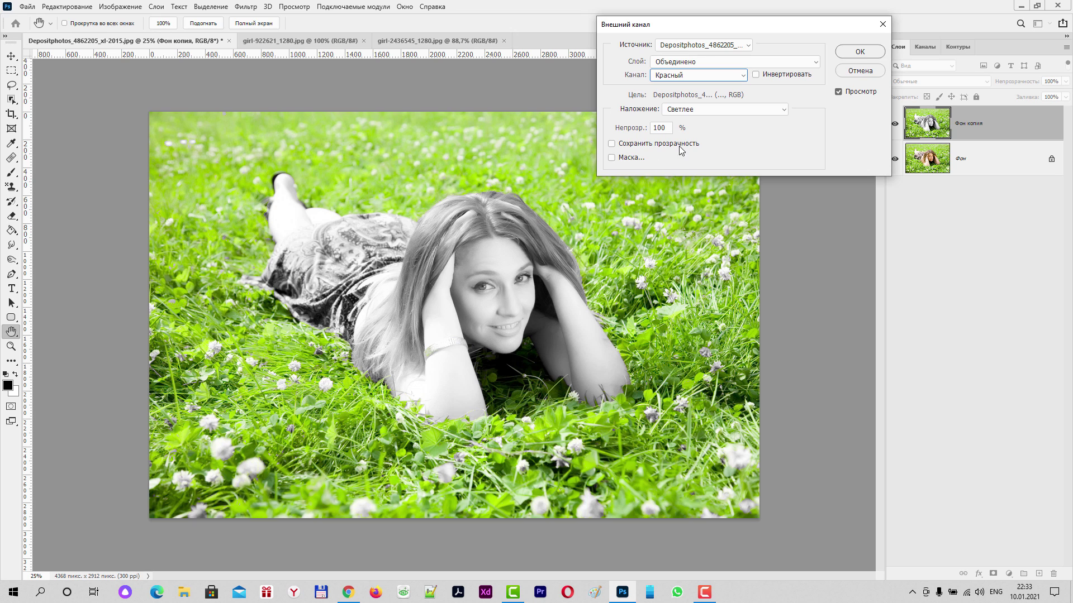
pyautogui.click(782, 111)
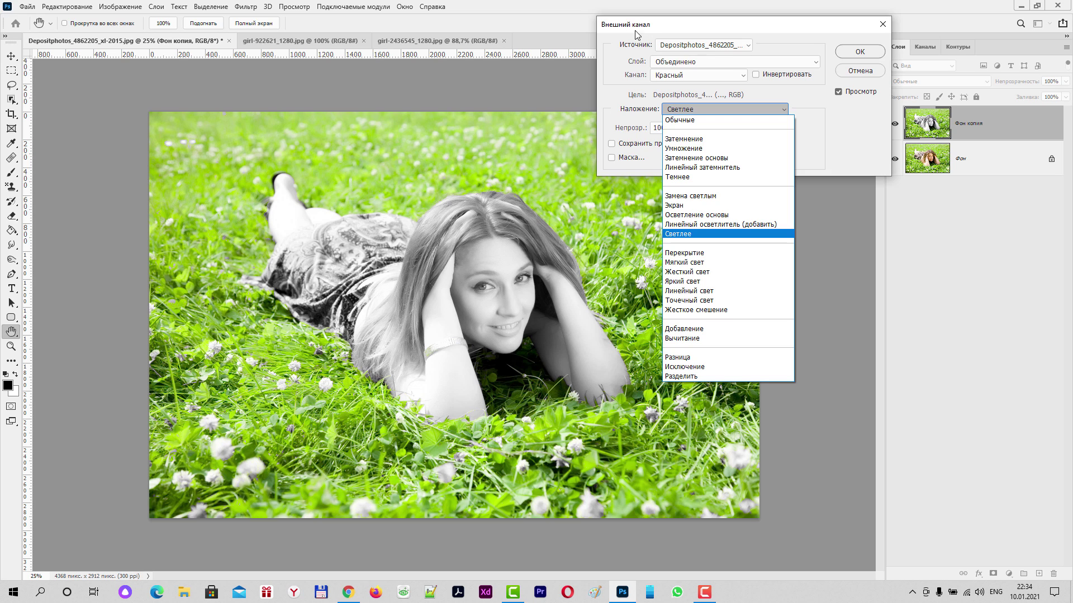
pyautogui.click(681, 149)
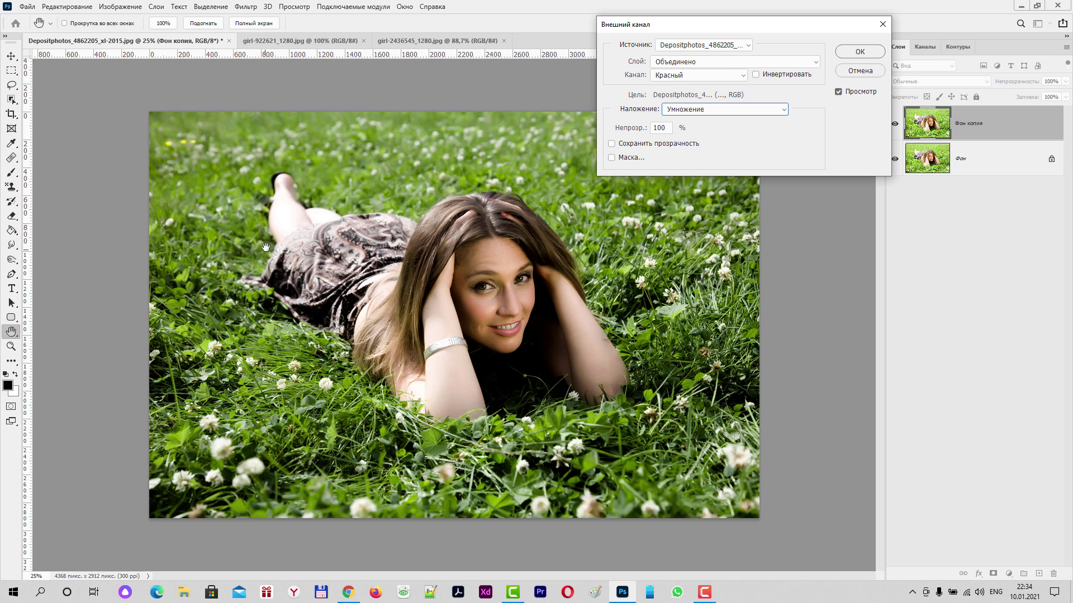
pyautogui.click(783, 110)
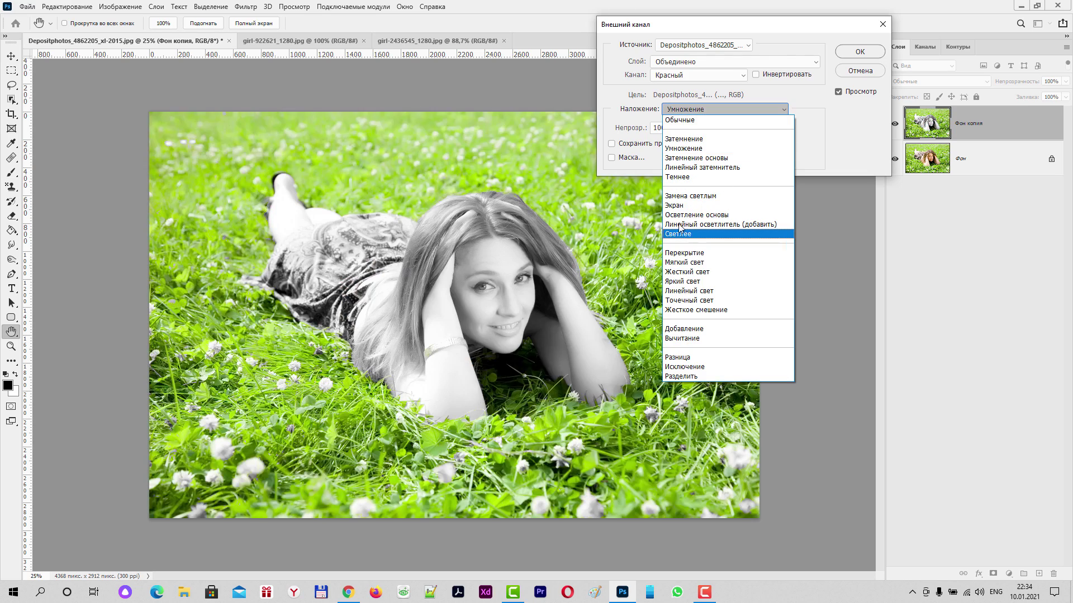
pyautogui.click(679, 235)
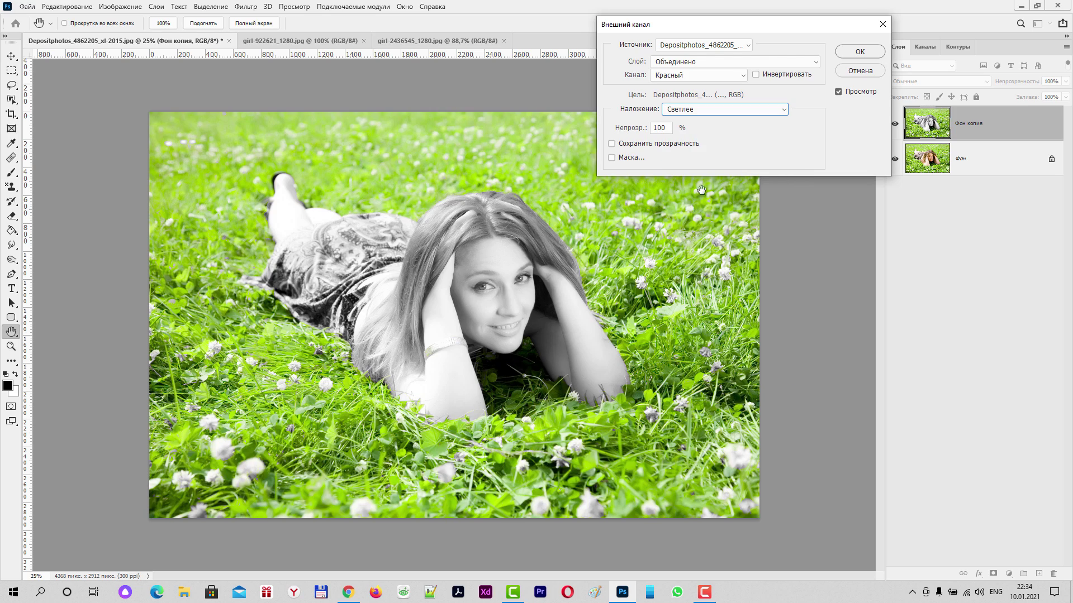
pyautogui.click(784, 111)
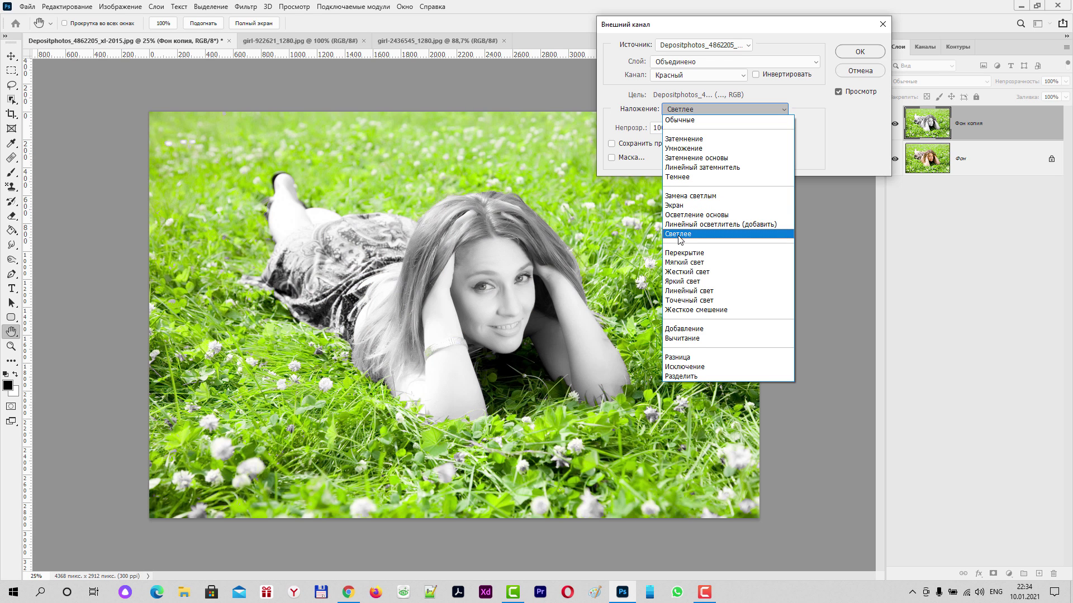
pyautogui.click(680, 237)
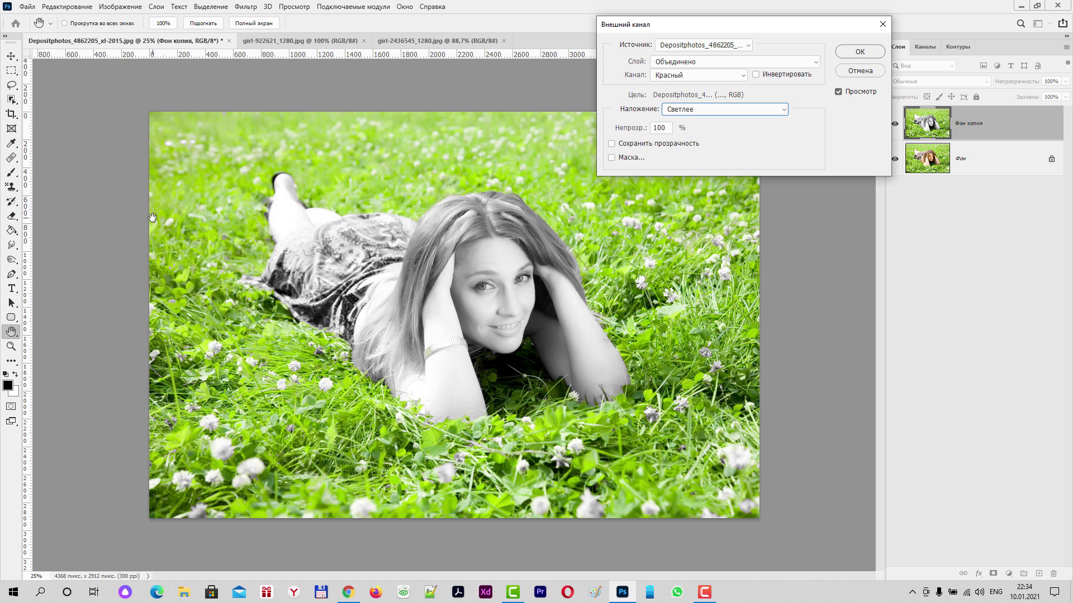
pyautogui.moveTo(744, 28); pyautogui.dragTo(672, 22)
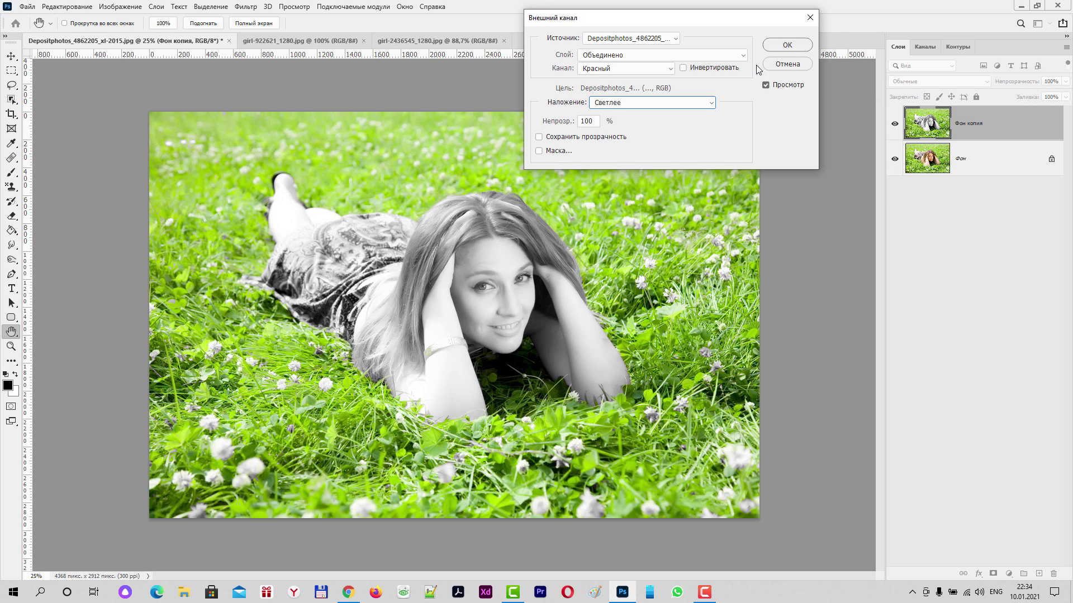
pyautogui.click(787, 46)
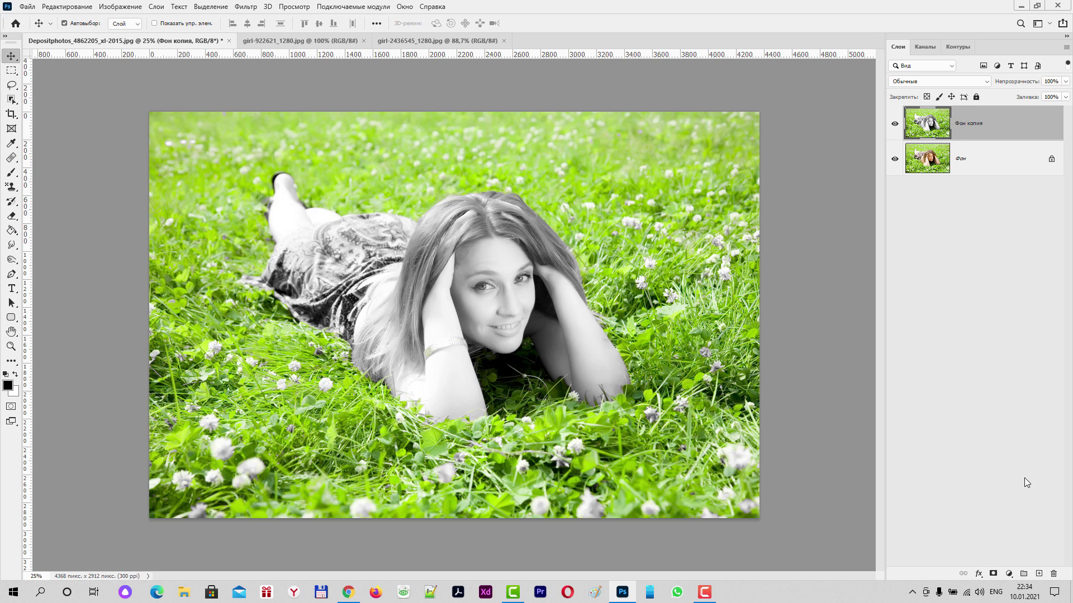
# - Add a layer mask and paint black with a 600 px, 100% opacity brush over the top-right and bottom grass
pyautogui.click(993, 573)
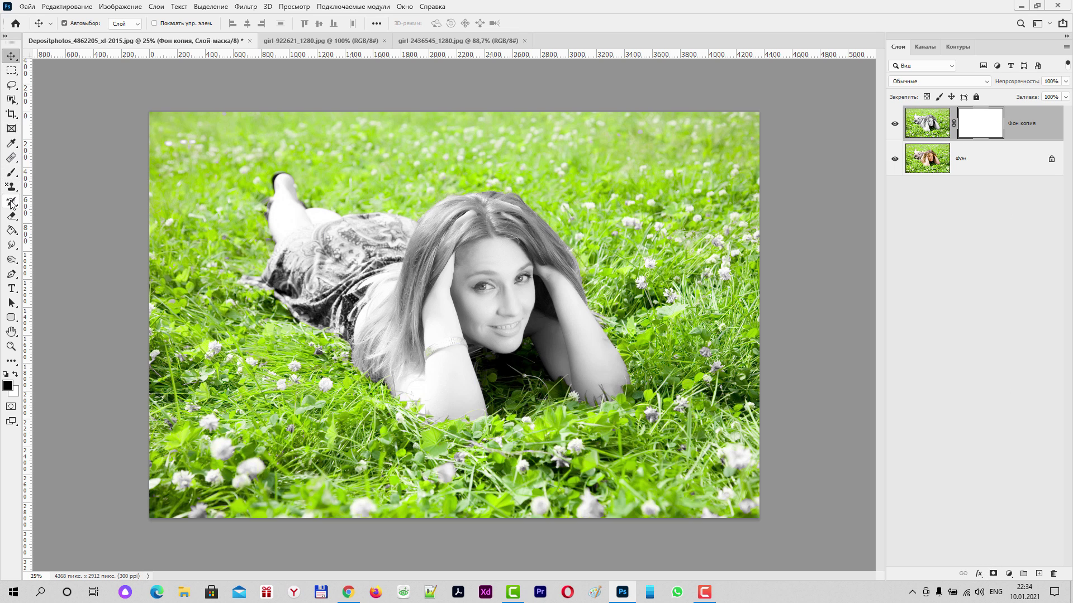
pyautogui.click(11, 172)
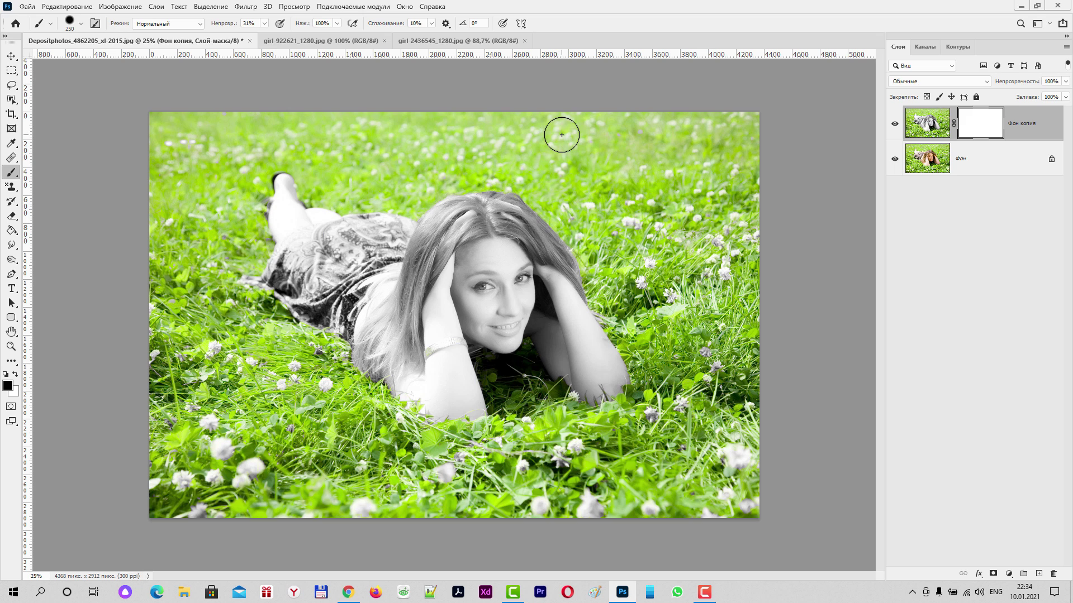
pyautogui.press(']')
pyautogui.press(']')
pyautogui.press(']')
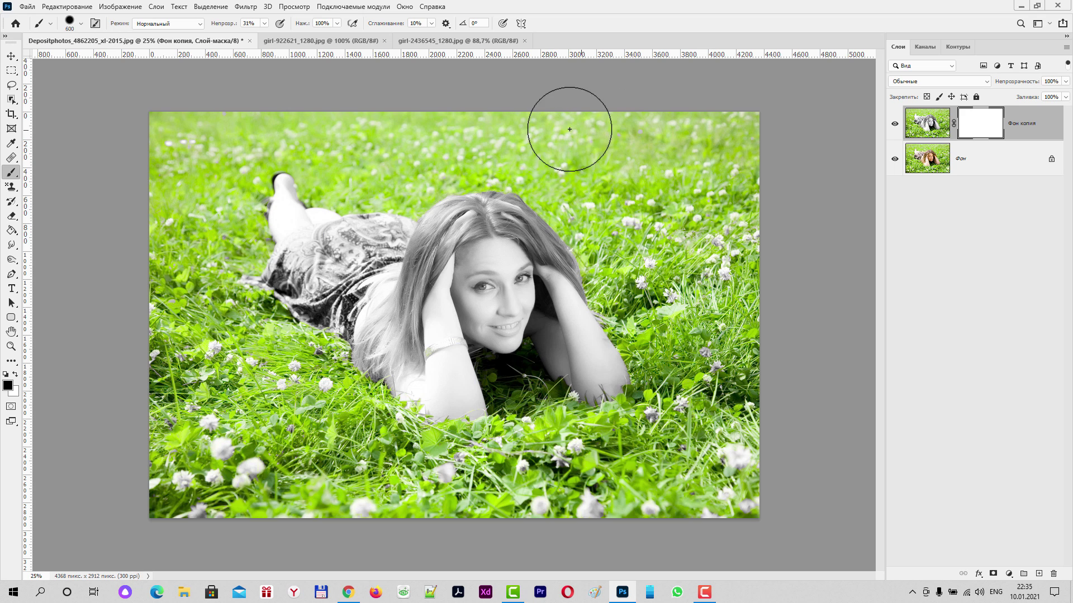
pyautogui.click(264, 23)
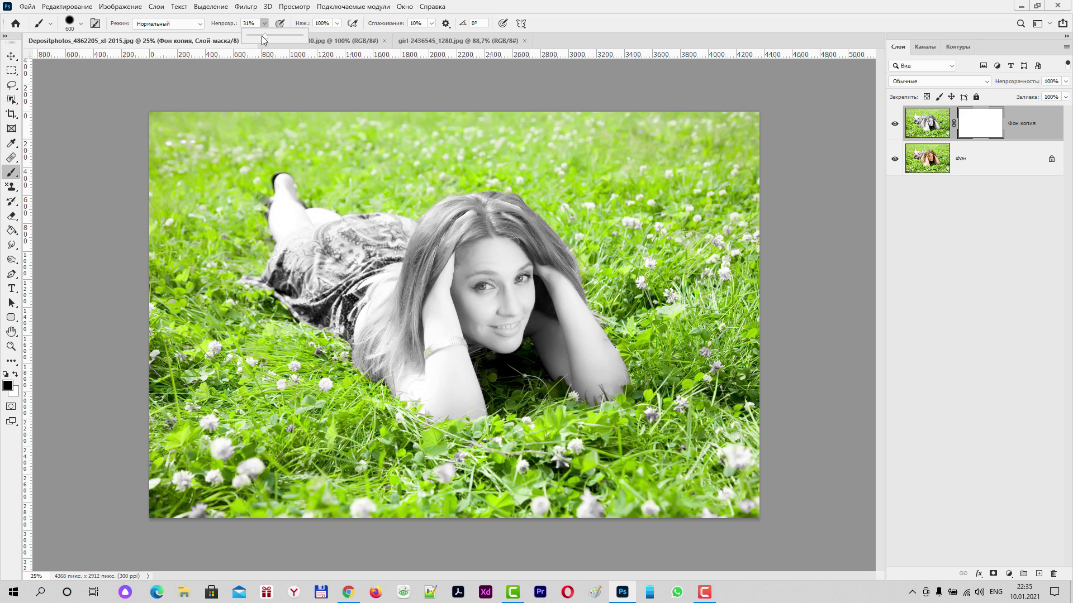
pyautogui.moveTo(263, 36); pyautogui.dragTo(300, 36)
pyautogui.moveTo(623, 147)
pyautogui.mouseDown()
pyautogui.moveTo(699, 144)
pyautogui.moveTo(718, 252)
pyautogui.moveTo(668, 300)
pyautogui.moveTo(710, 357)
pyautogui.moveTo(670, 447)
pyautogui.moveTo(704, 447)
pyautogui.mouseUp()
pyautogui.moveTo(580, 488)
pyautogui.mouseDown()
pyautogui.moveTo(298, 483)
pyautogui.moveTo(182, 457)
pyautogui.moveTo(236, 417)
pyautogui.moveTo(166, 302)
pyautogui.moveTo(187, 210)
pyautogui.moveTo(176, 132)
pyautogui.moveTo(343, 115)
pyautogui.moveTo(553, 120)
pyautogui.moveTo(697, 154)
pyautogui.moveTo(648, 234)
pyautogui.moveTo(712, 337)
pyautogui.mouseUp()
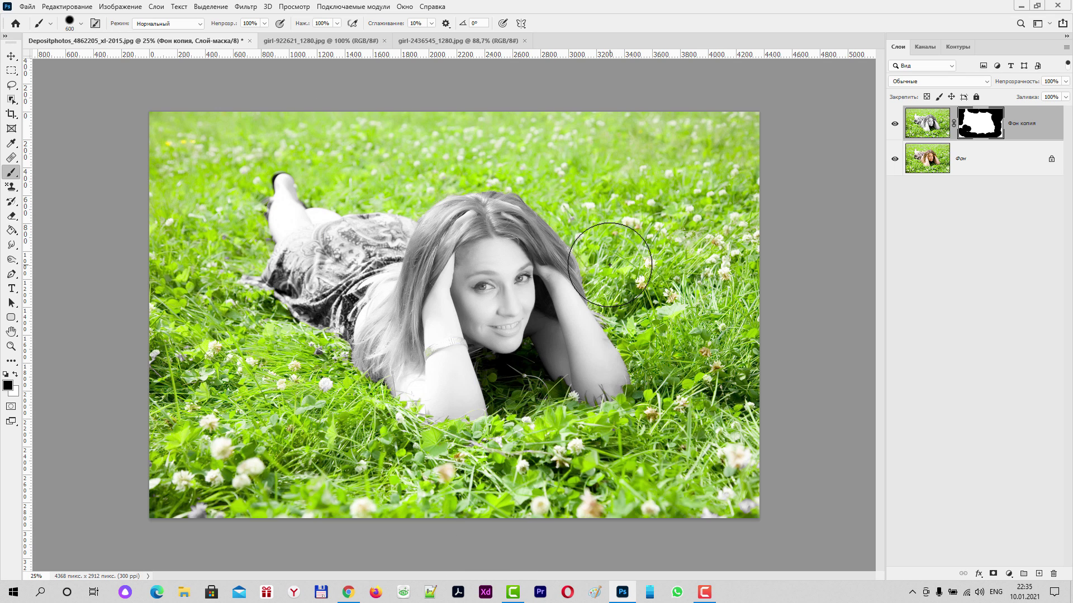
# - Duplicate the white-lace photo's background layer as 'Фон копия'
pyautogui.click(314, 44)
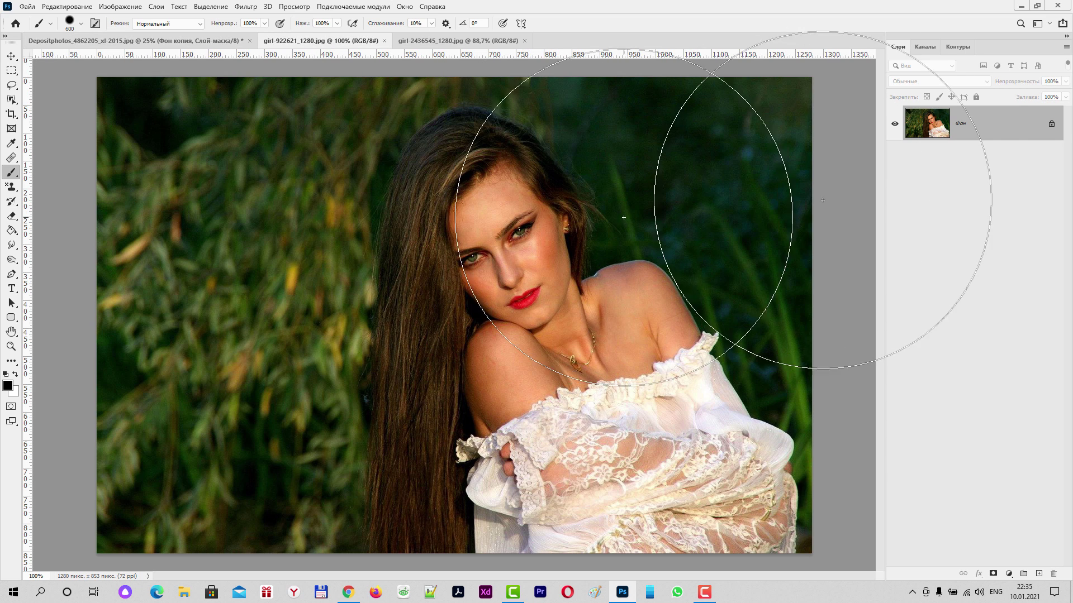
pyautogui.click(11, 56)
pyautogui.moveTo(984, 123)
pyautogui.mouseDown()
pyautogui.moveTo(1052, 573)
pyautogui.moveTo(1038, 574)
pyautogui.mouseUp()
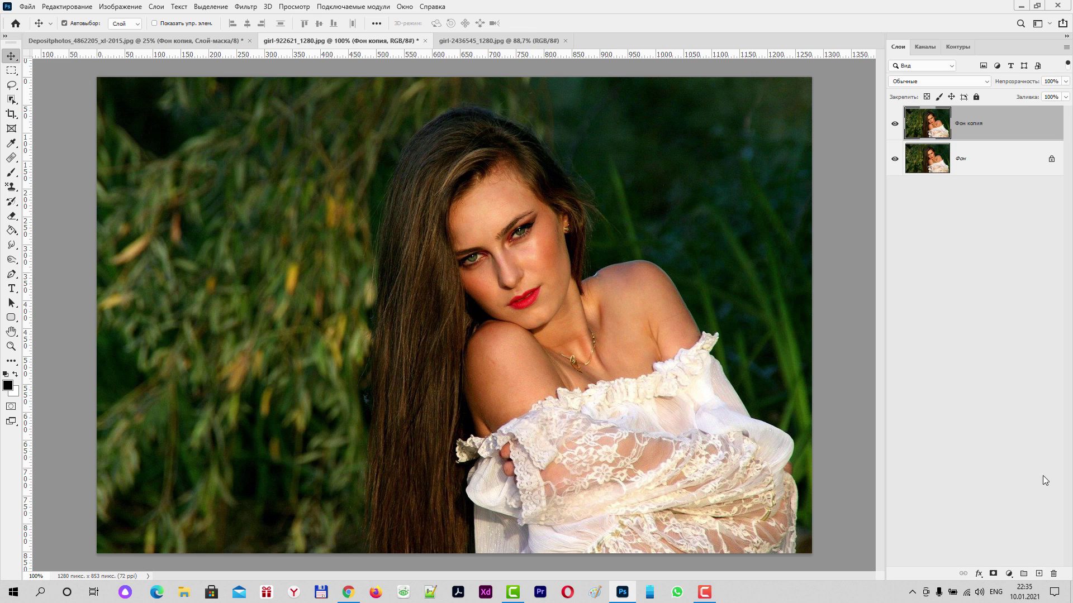
# - Apply Image to the lace photo's copy layer using the Red channel in Lighten mode
pyautogui.click(128, 7)
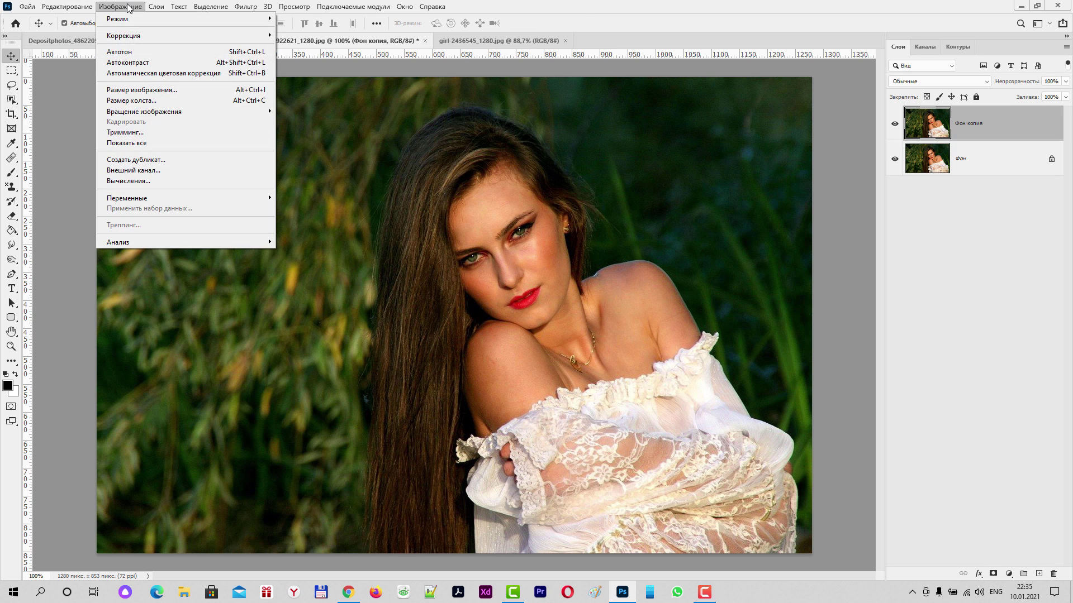
pyautogui.click(120, 172)
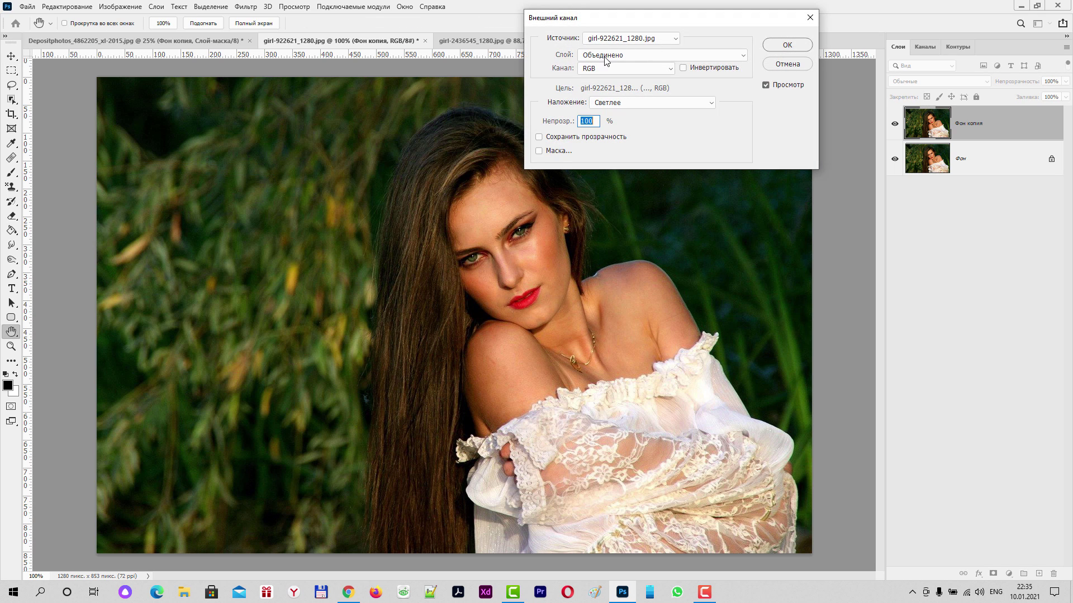
pyautogui.click(670, 70)
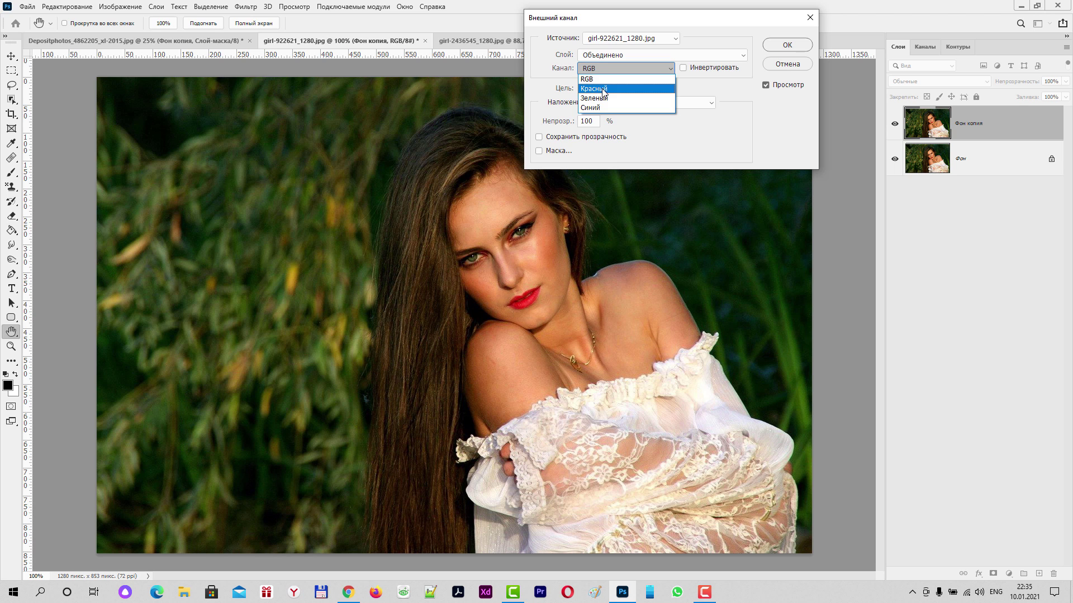
pyautogui.click(604, 90)
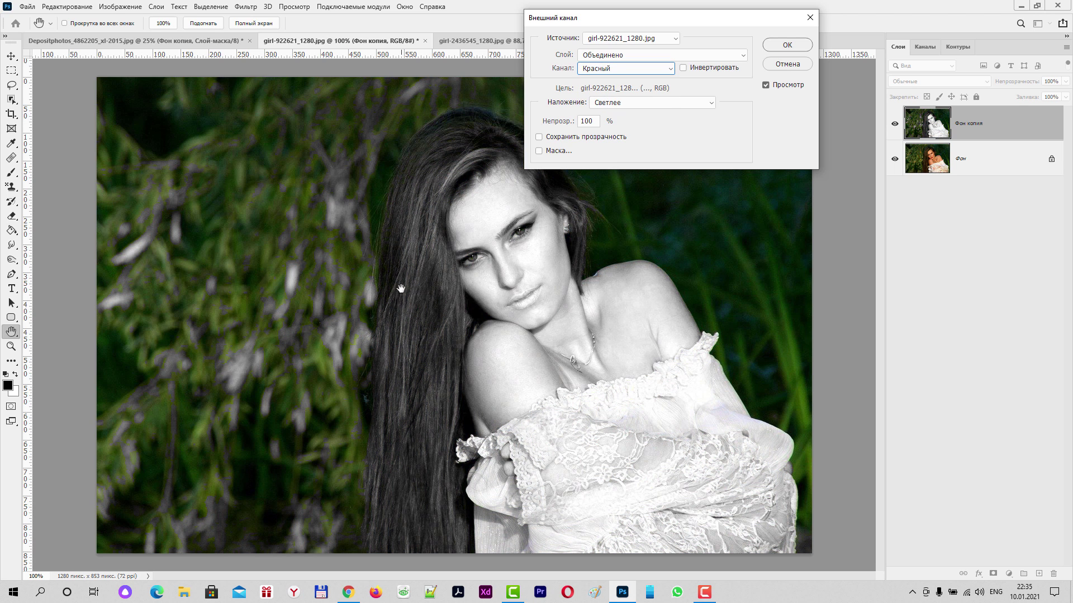
pyautogui.moveTo(637, 17); pyautogui.dragTo(721, 19)
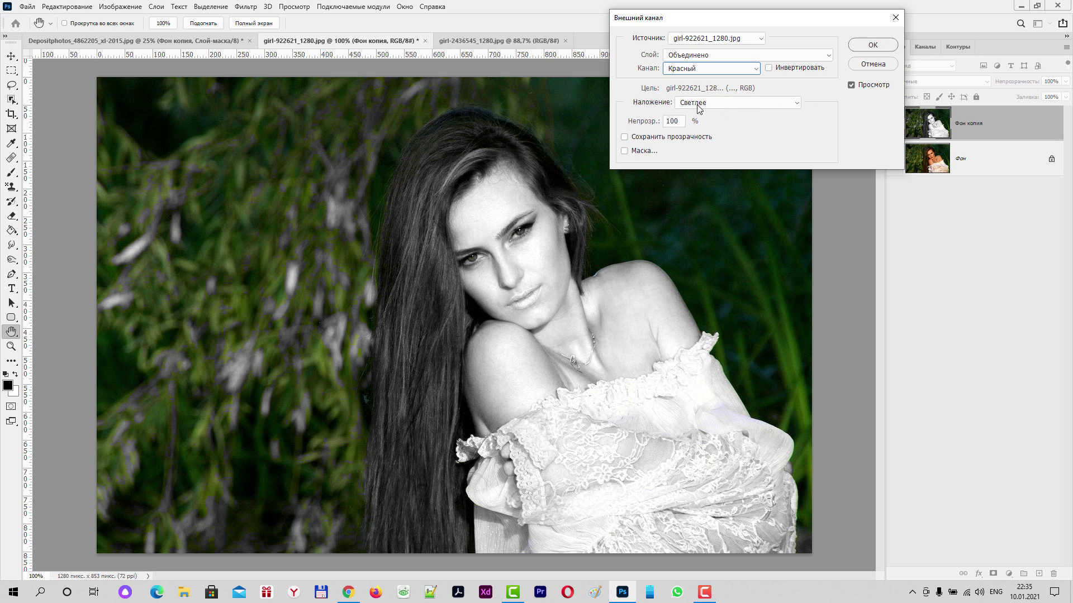
pyautogui.click(796, 103)
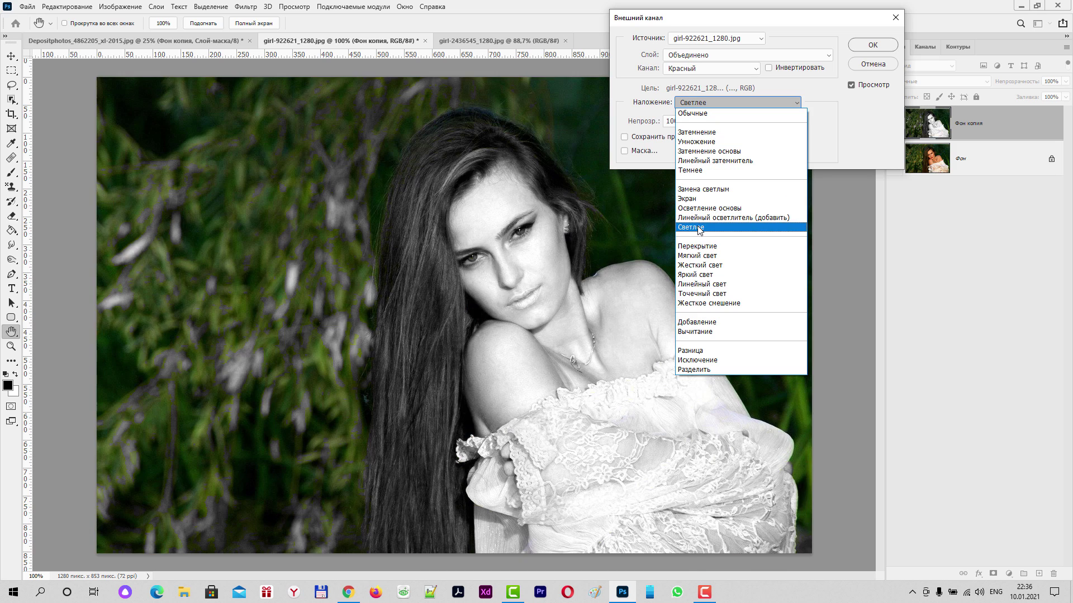
pyautogui.click(698, 226)
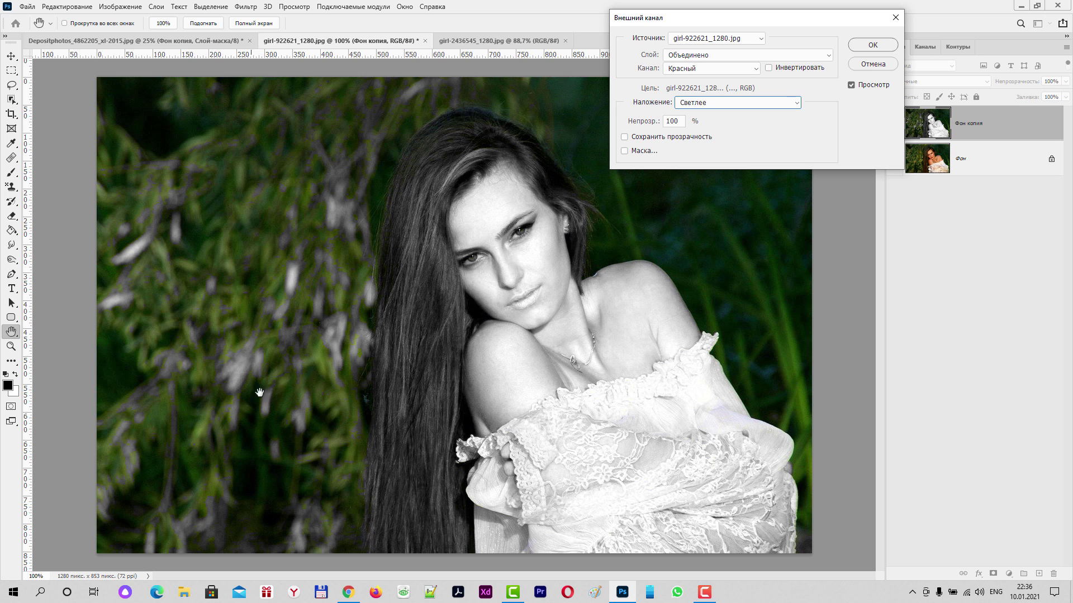
pyautogui.click(877, 45)
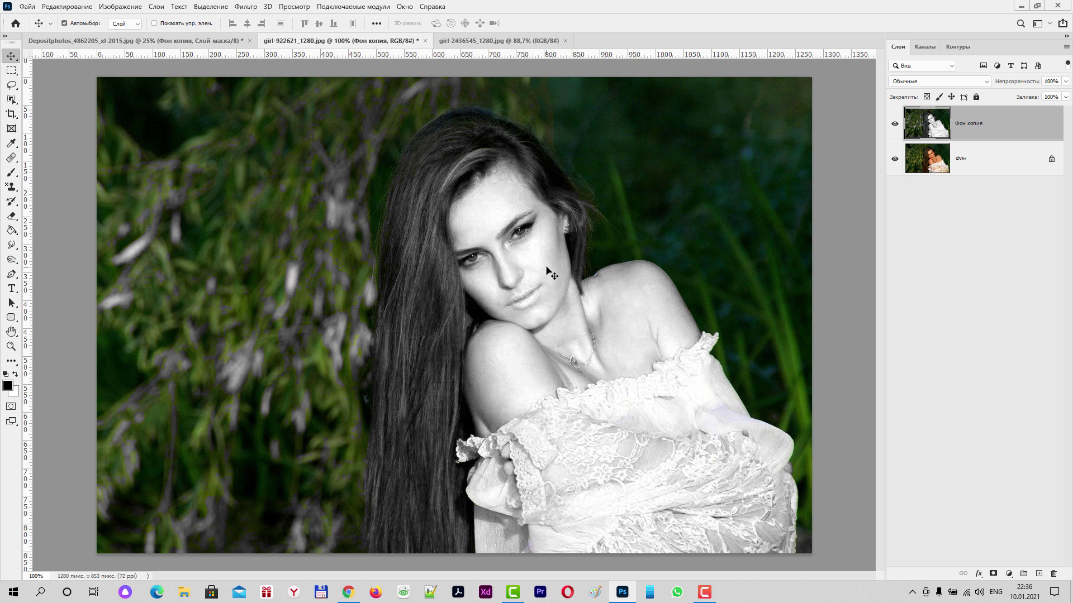
# - Mask the copy layer and paint black over the top-left, hair-side and upper-right foliage with a smaller brush
pyautogui.click(993, 574)
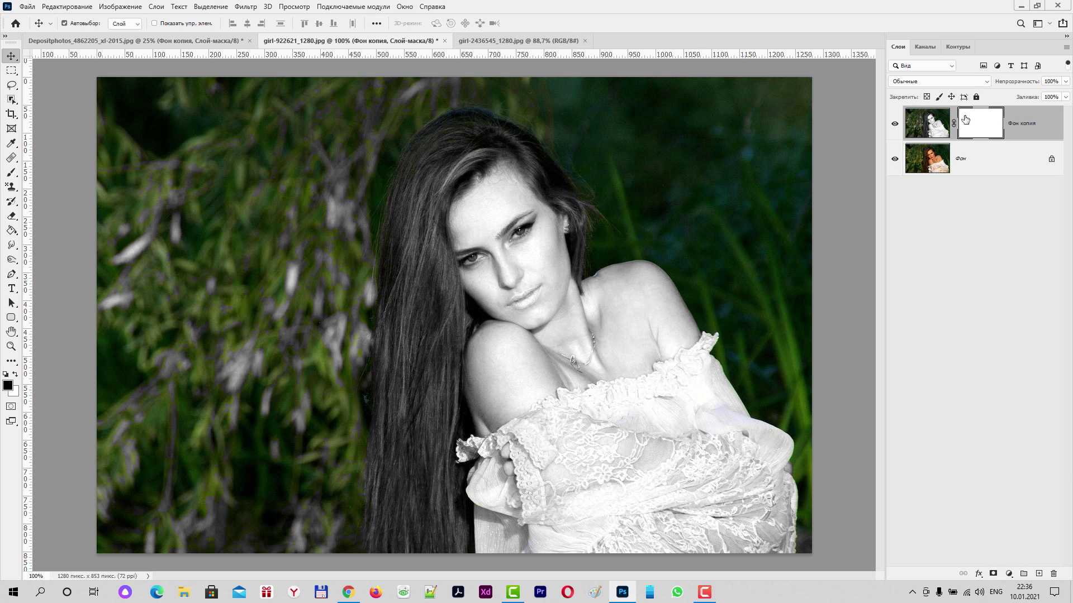
pyautogui.click(17, 175)
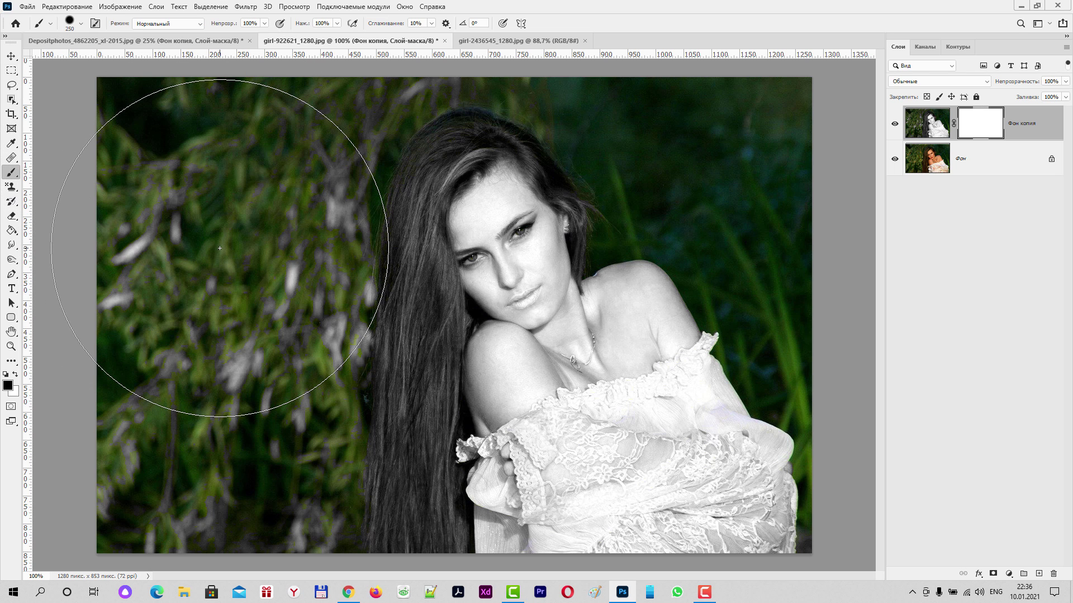
pyautogui.press('[')
pyautogui.press('[')
pyautogui.press('[')
pyautogui.moveTo(187, 203); pyautogui.dragTo(156, 112)
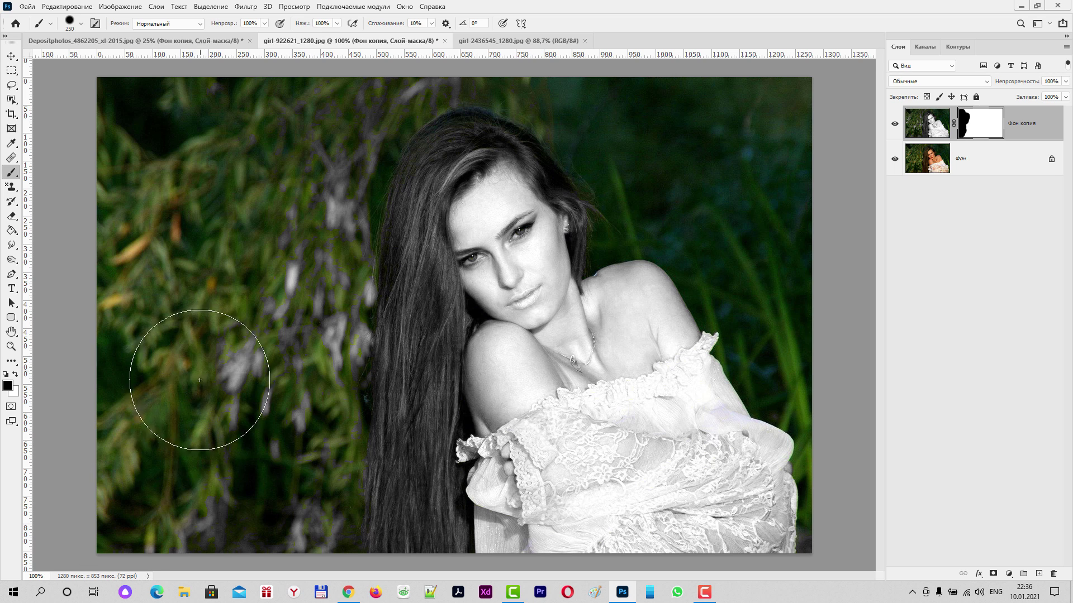
pyautogui.moveTo(204, 384); pyautogui.dragTo(246, 451)
pyautogui.moveTo(291, 375)
pyautogui.mouseDown()
pyautogui.moveTo(287, 156)
pyautogui.moveTo(347, 72)
pyautogui.mouseUp()
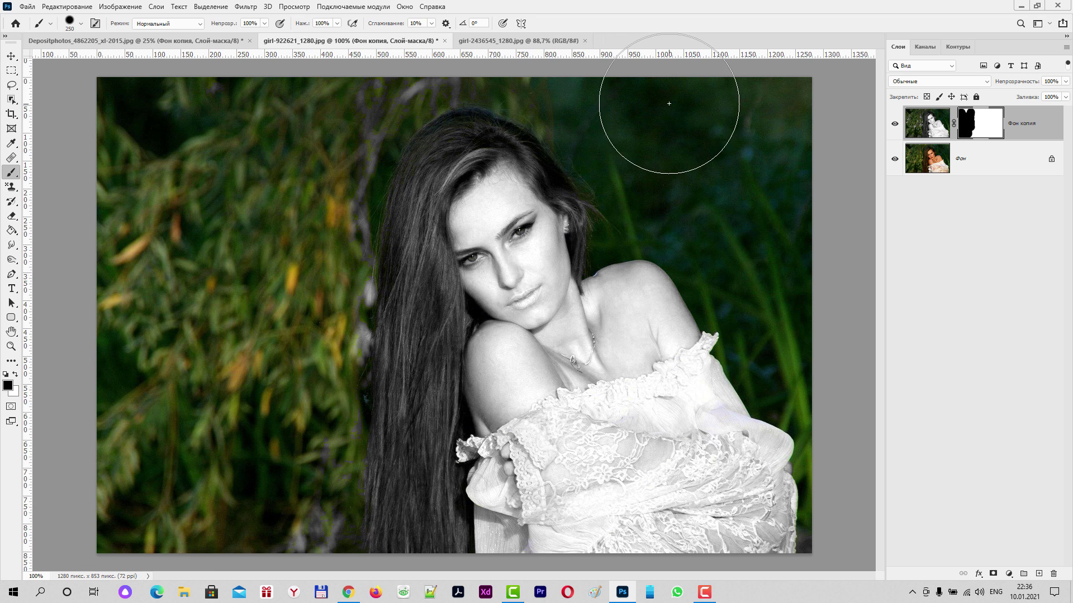
pyautogui.moveTo(665, 108)
pyautogui.mouseDown()
pyautogui.moveTo(749, 179)
pyautogui.moveTo(880, 329)
pyautogui.moveTo(817, 284)
pyautogui.mouseUp()
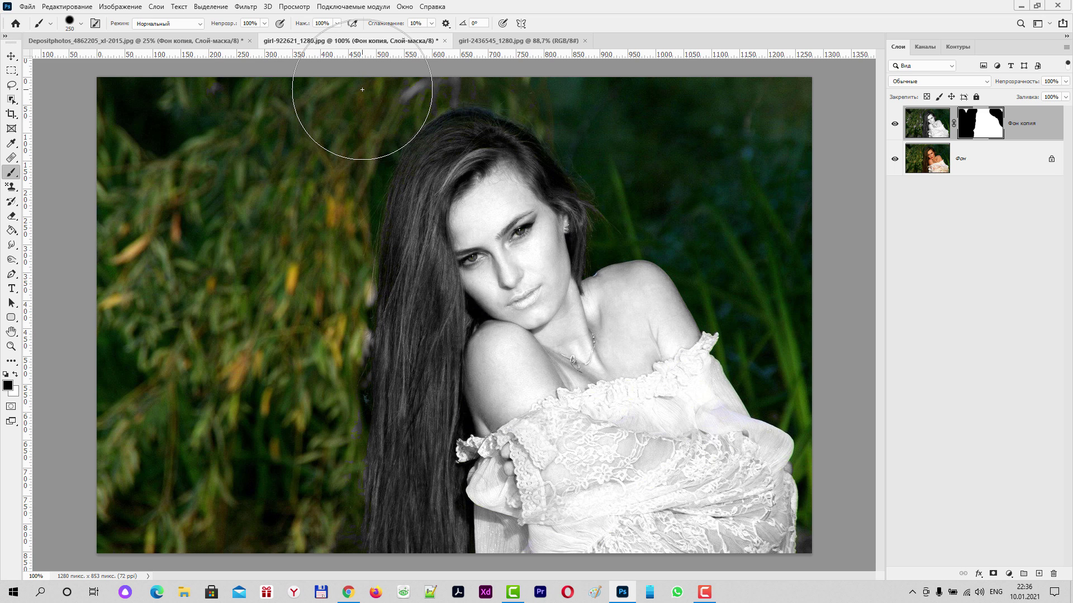
pyautogui.press('[')
pyautogui.press('[')
pyautogui.press('[')
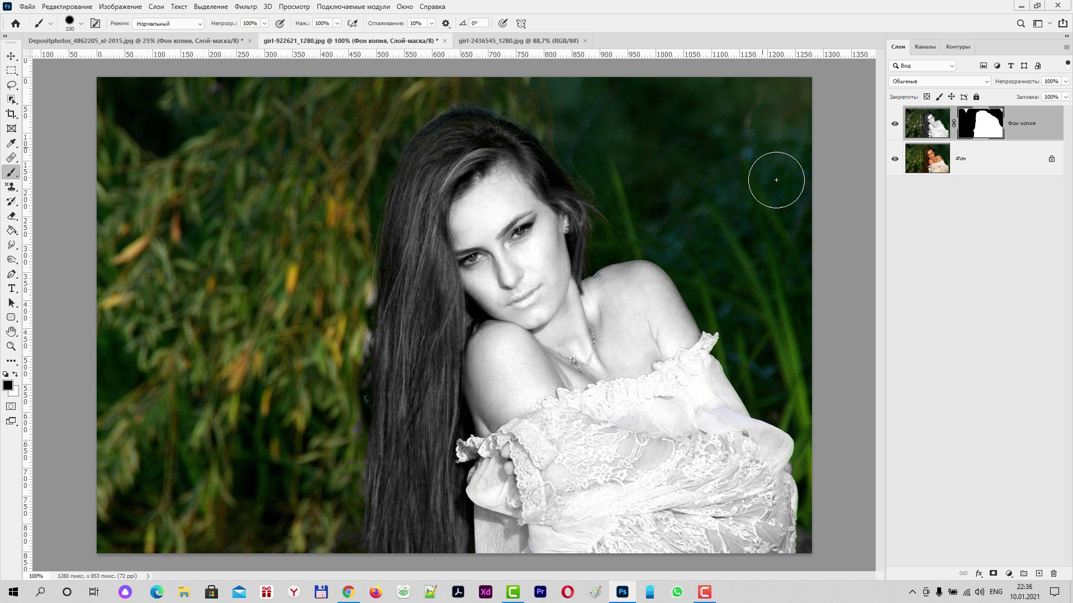
# - Switch to the girl-2436545 flower photo and duplicate its background layer as 'Фон копия'
pyautogui.click(505, 42)
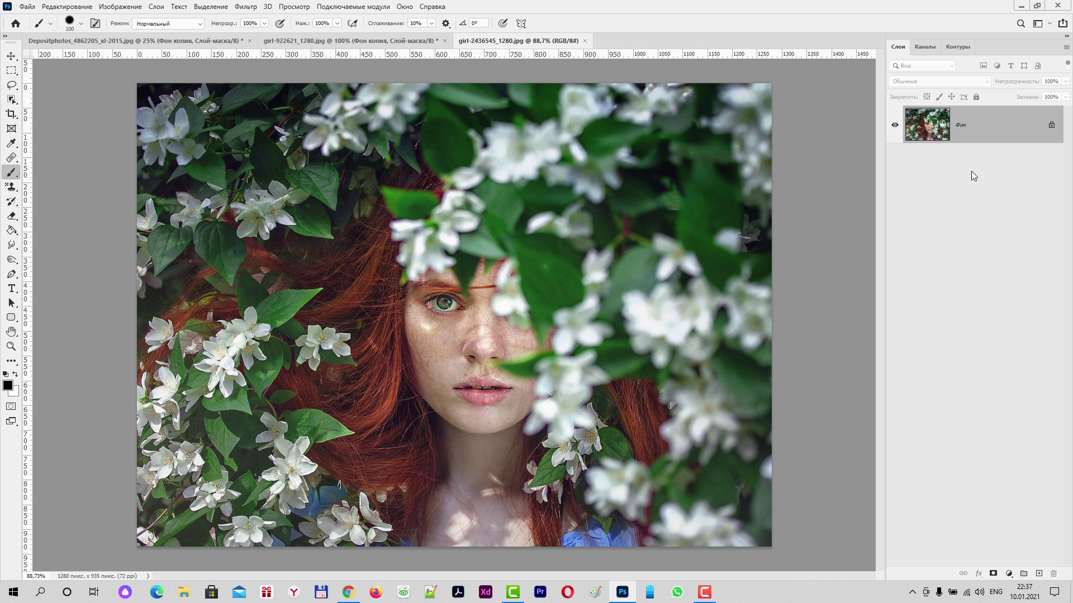
pyautogui.moveTo(975, 126)
pyautogui.mouseDown()
pyautogui.moveTo(1034, 369)
pyautogui.moveTo(1038, 573)
pyautogui.mouseUp()
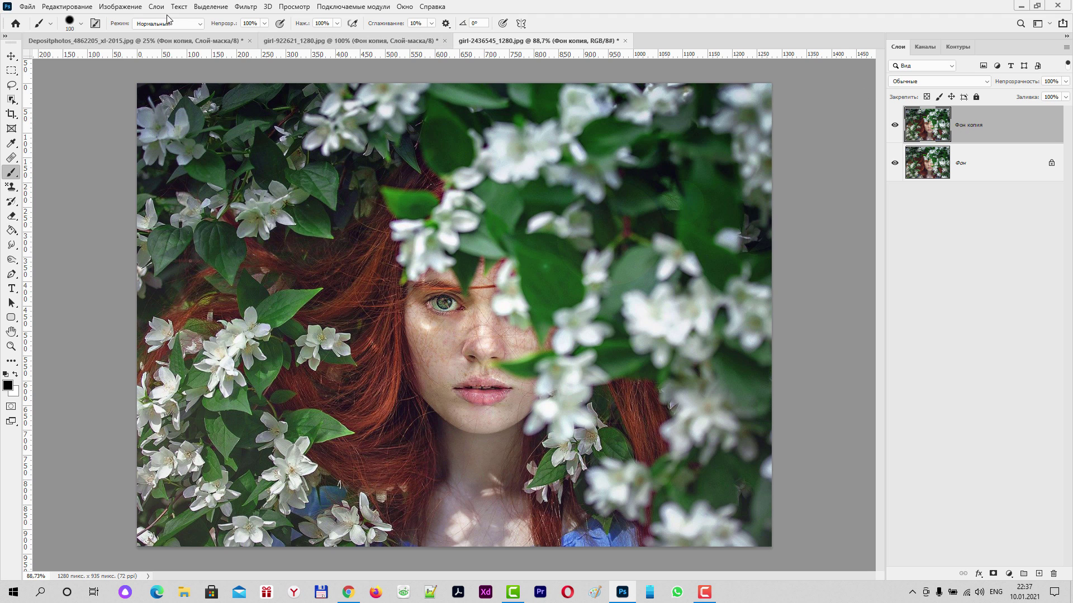
# - Apply Image to the flower photo's copy layer with the Red channel in Светлее (Lighten) mode
pyautogui.click(119, 7)
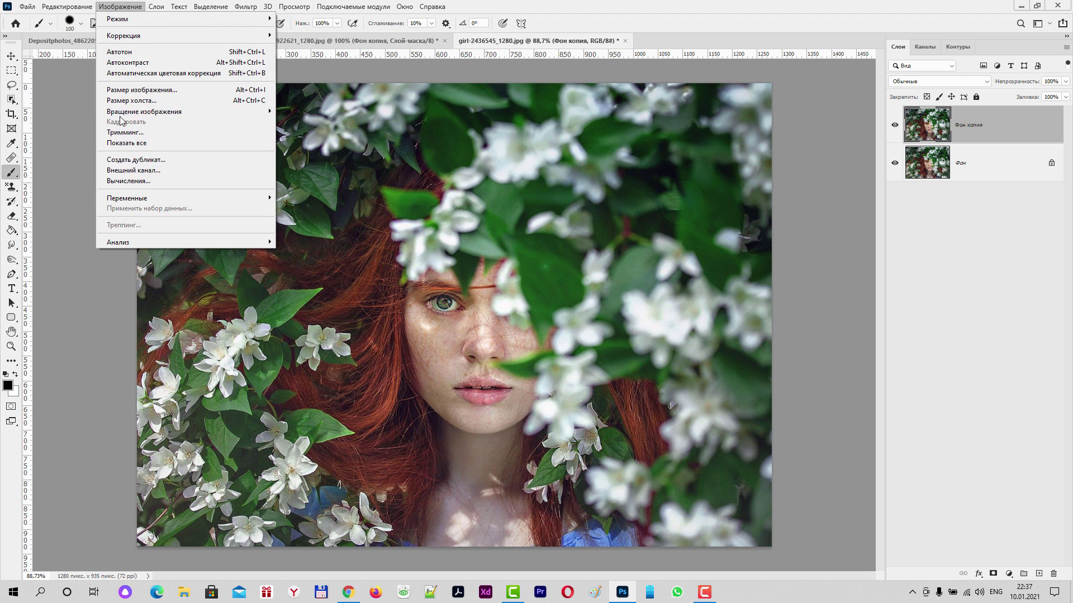
pyautogui.click(134, 170)
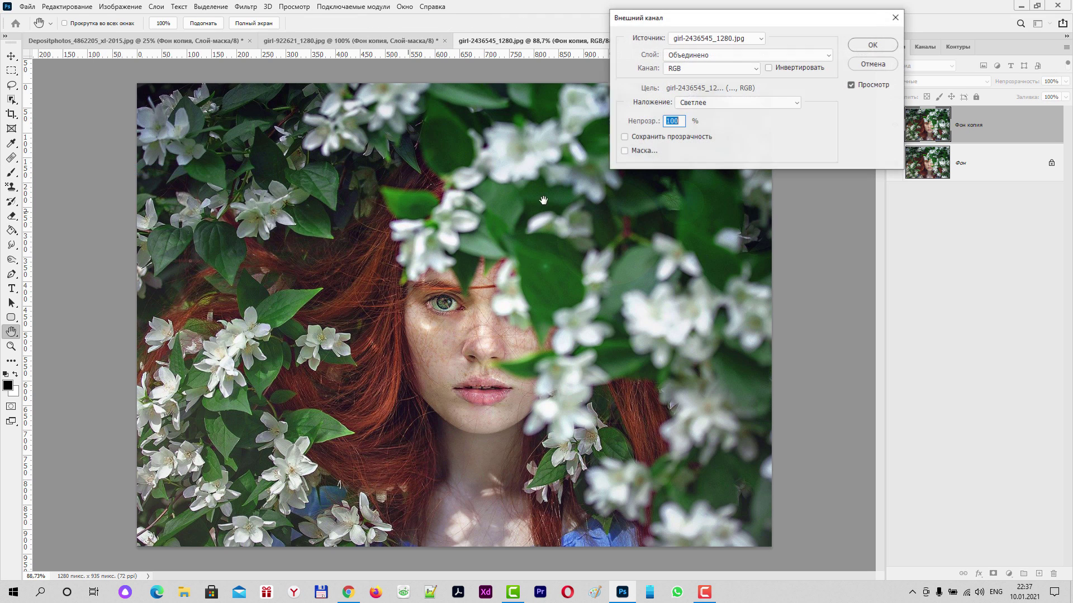
pyautogui.click(720, 70)
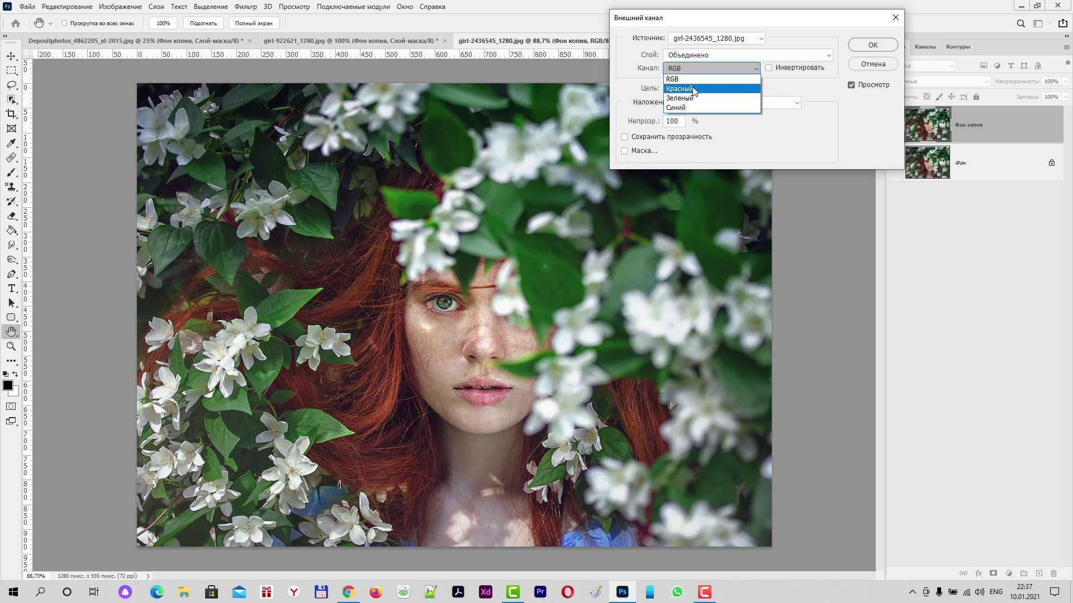
pyautogui.click(692, 90)
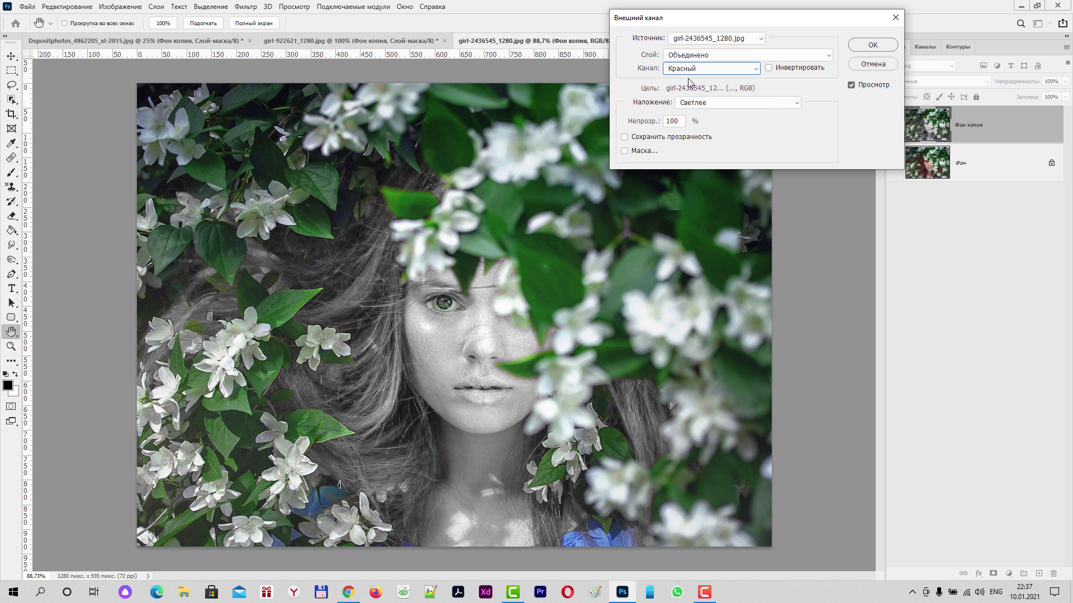
pyautogui.click(776, 106)
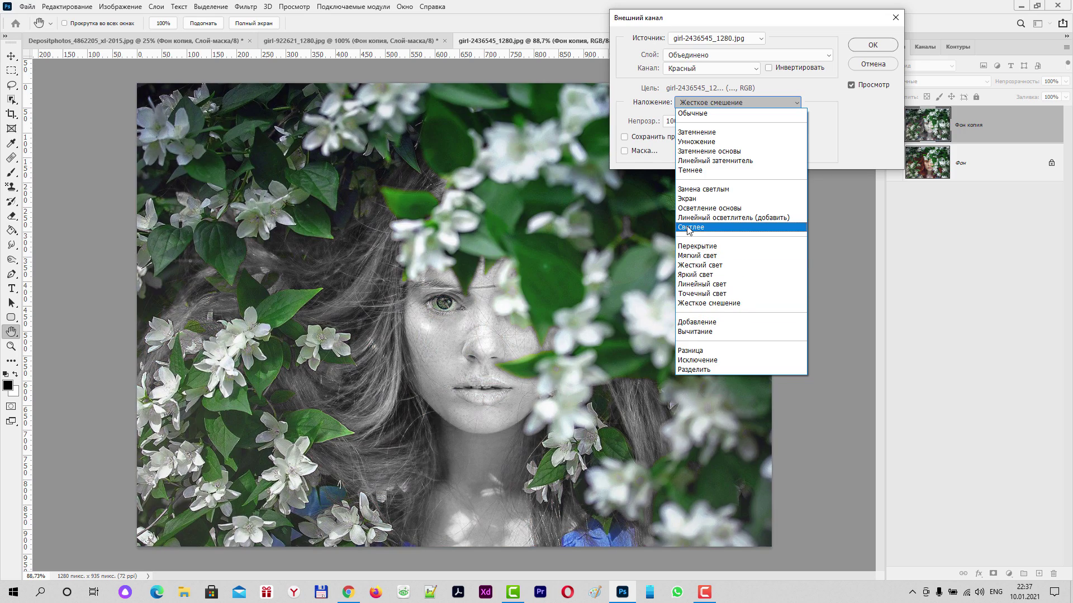
pyautogui.click(689, 228)
pyautogui.click(870, 45)
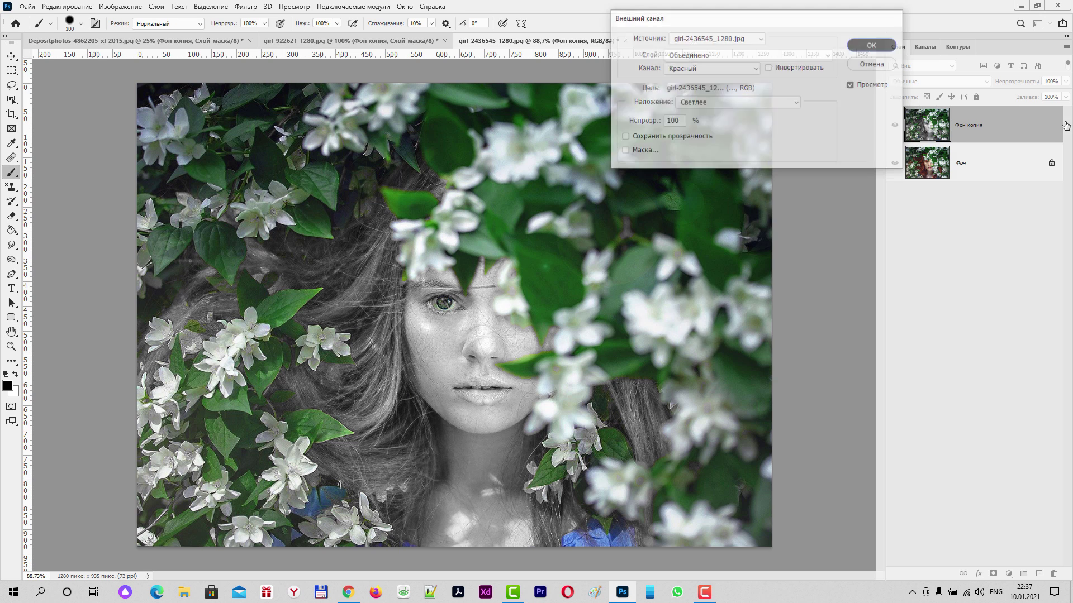
# - Add a layer mask and paint black along the top-left and two spots on the right leaves
pyautogui.click(993, 574)
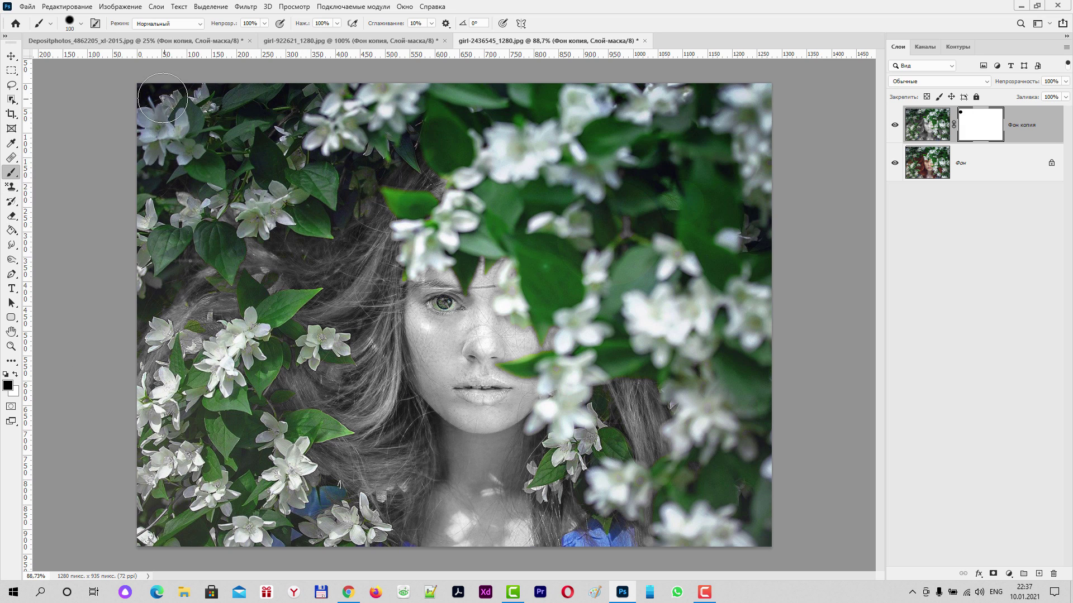
pyautogui.moveTo(204, 143)
pyautogui.mouseDown()
pyautogui.moveTo(391, 112)
pyautogui.moveTo(671, 103)
pyautogui.moveTo(586, 112)
pyautogui.moveTo(516, 146)
pyautogui.mouseUp()
pyautogui.click(654, 307)
pyautogui.click(598, 315)
# - Review the grass-field and long-haired woman photos, then return to the flower photo
pyautogui.click(186, 43)
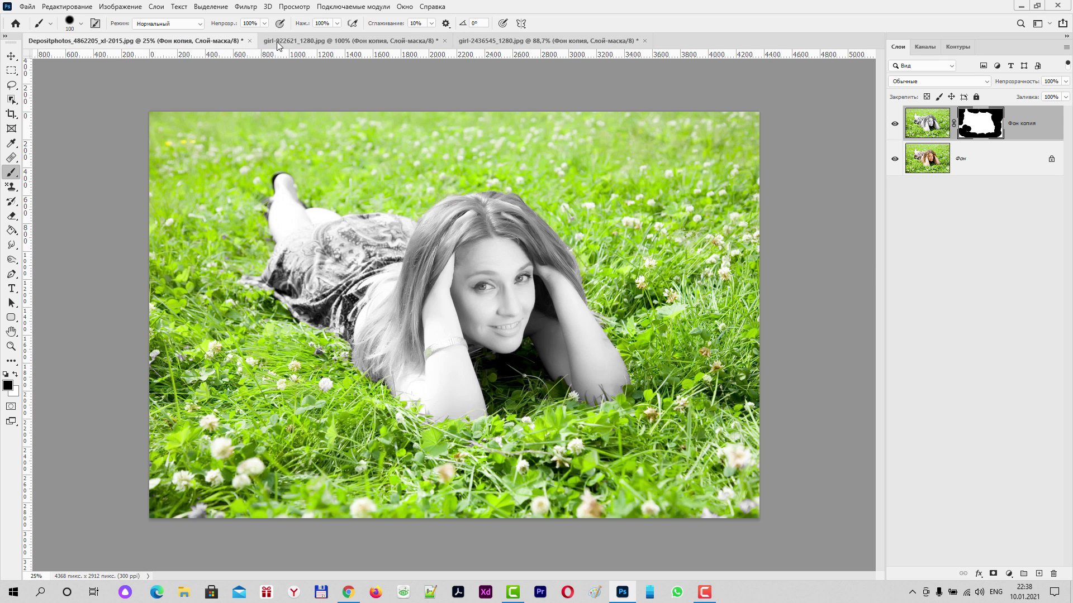
pyautogui.click(313, 45)
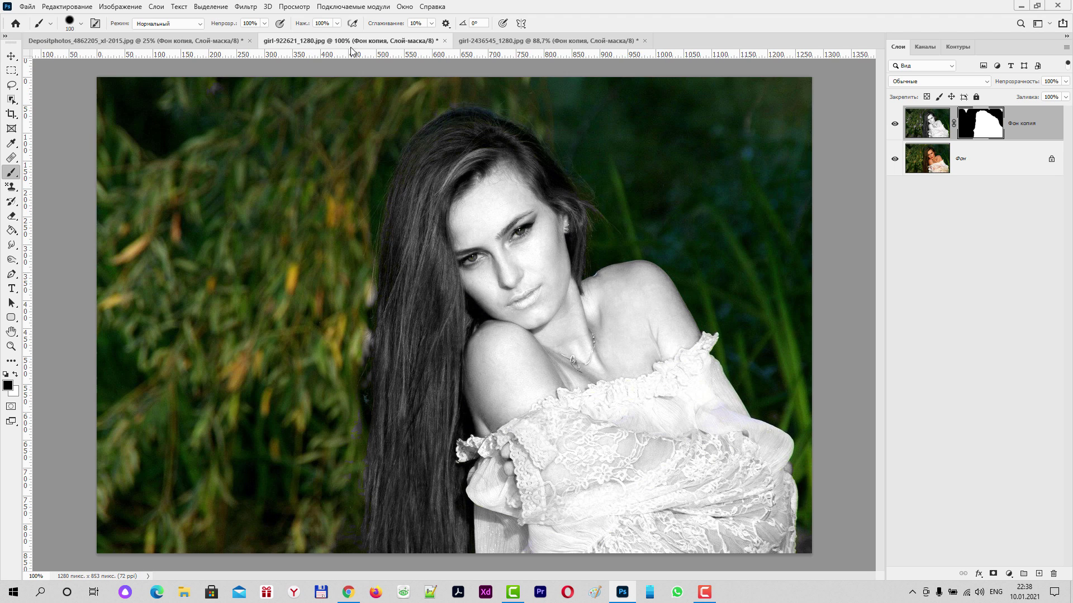
pyautogui.click(568, 41)
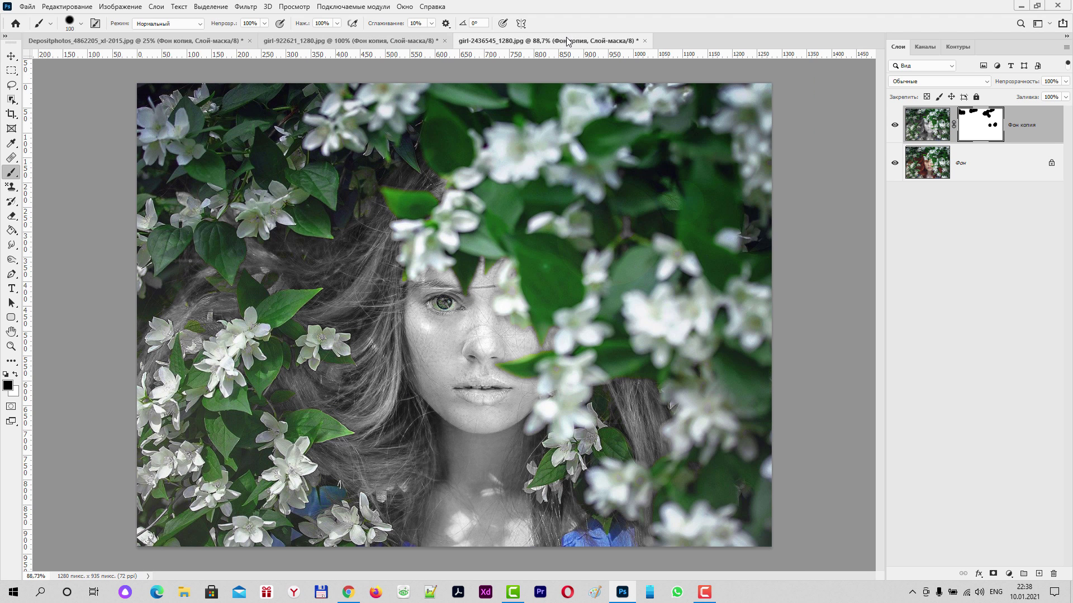